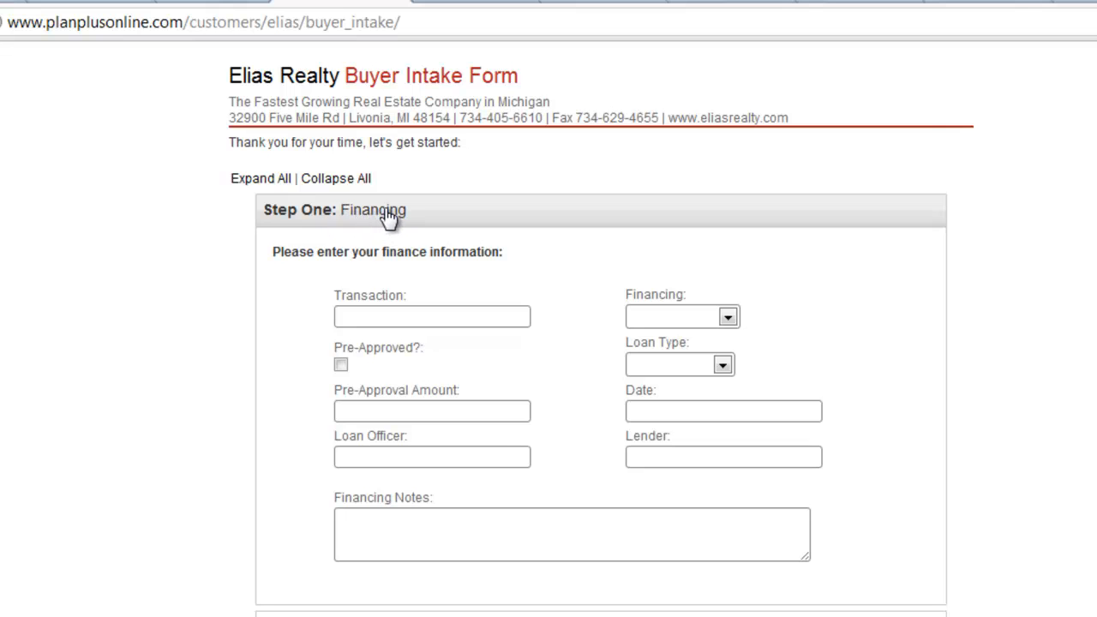
pyautogui.click(386, 216)
pyautogui.click(386, 215)
pyautogui.click(388, 216)
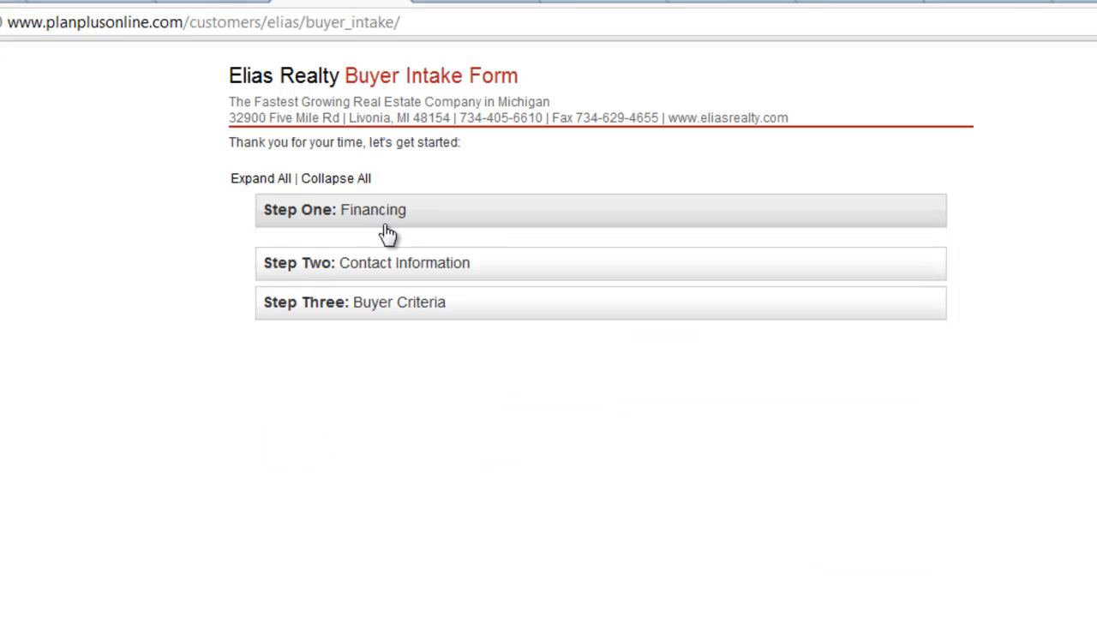
pyautogui.click(377, 260)
pyautogui.click(377, 258)
pyautogui.click(351, 215)
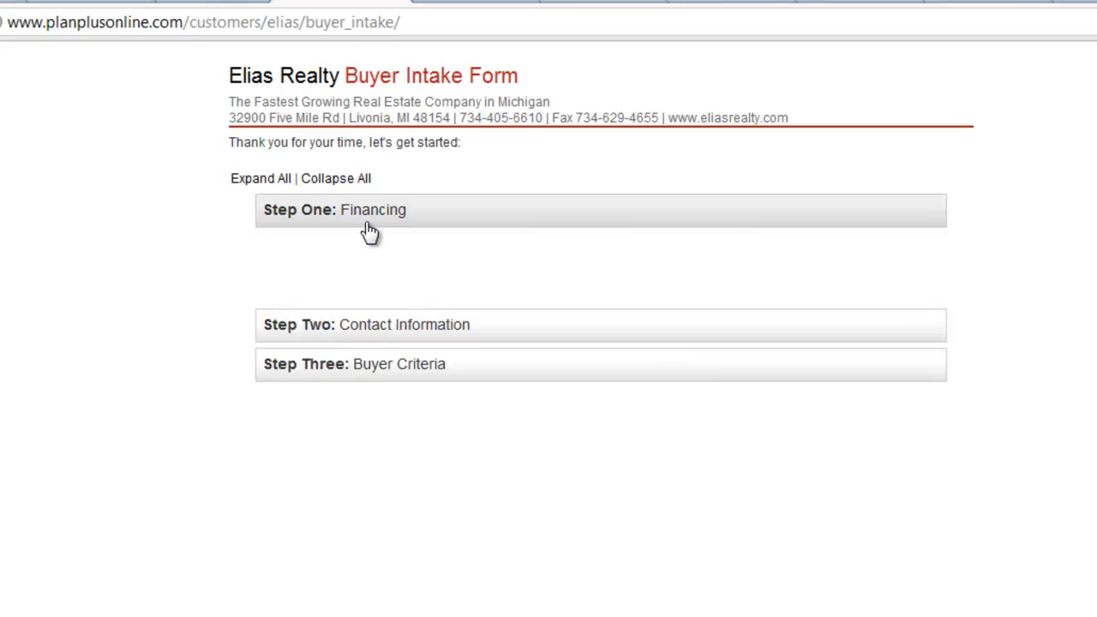
# Step: Set financing to Mortgage, mark the buyer as pre-approved, choose a Conventional loan, and enter 250,000 as the pre-approval amount
pyautogui.click(686, 317)
pyautogui.click(666, 402)
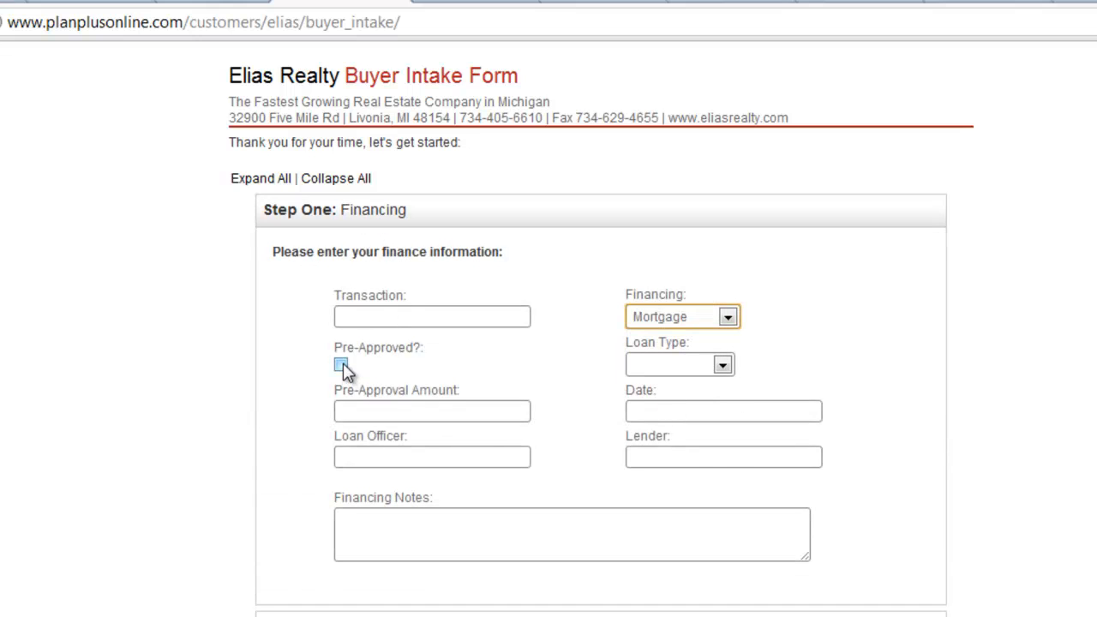
pyautogui.click(341, 364)
pyautogui.click(723, 367)
pyautogui.click(673, 417)
pyautogui.click(390, 411)
pyautogui.write('250,000')
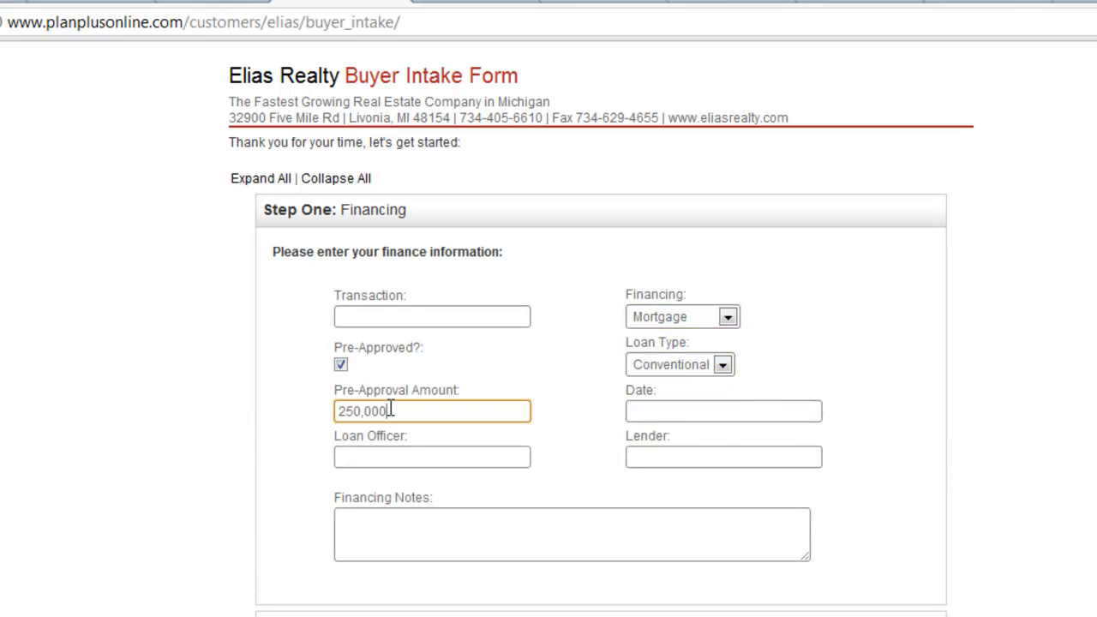
# Step: Complete the financing section with date 12/12/2011, the loan officer's name, lender BOA and the note "ready to go"
pyautogui.press('Tab')
pyautogui.write('12/12/201')
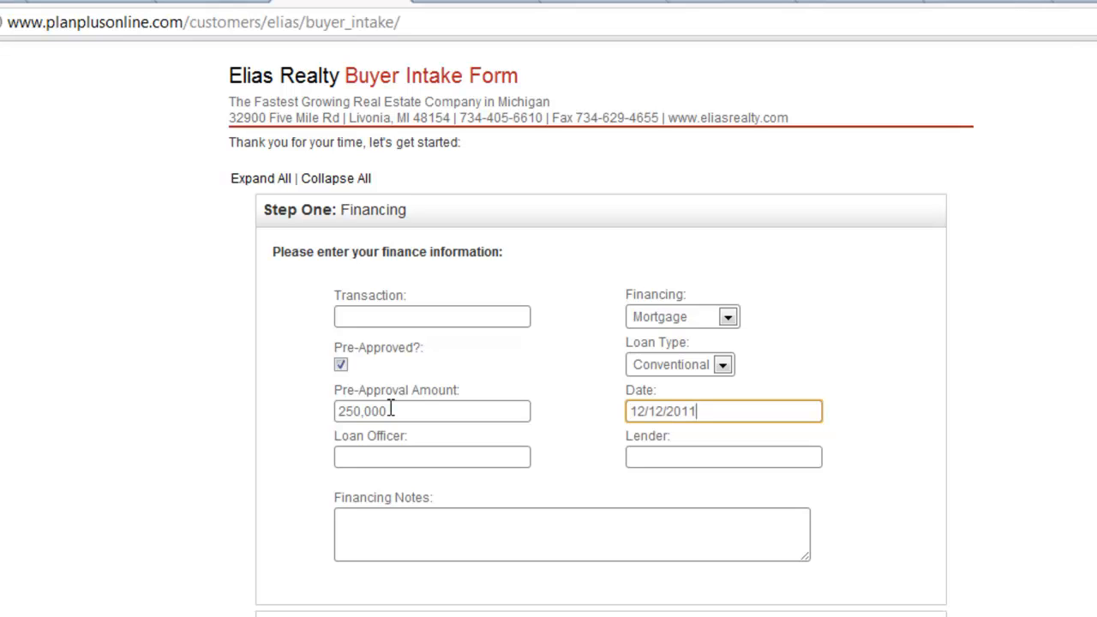
pyautogui.press('Tab')
pyautogui.write('Jim Sampleton')
pyautogui.press('Tab')
pyautogui.write('BOA')
pyautogui.press('Tab')
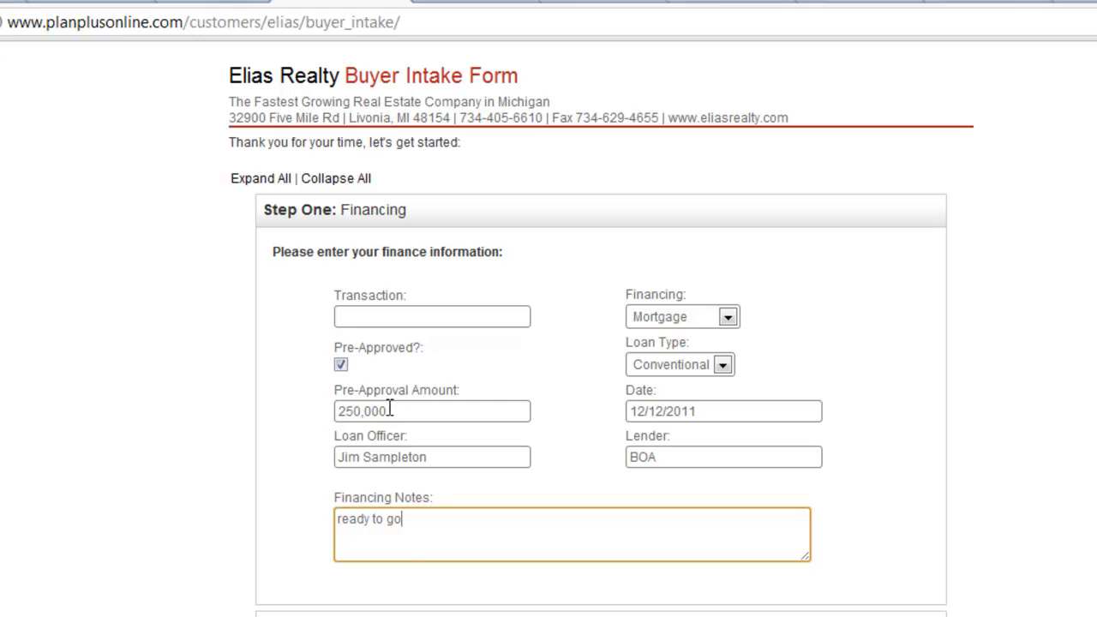
pyautogui.click(437, 216)
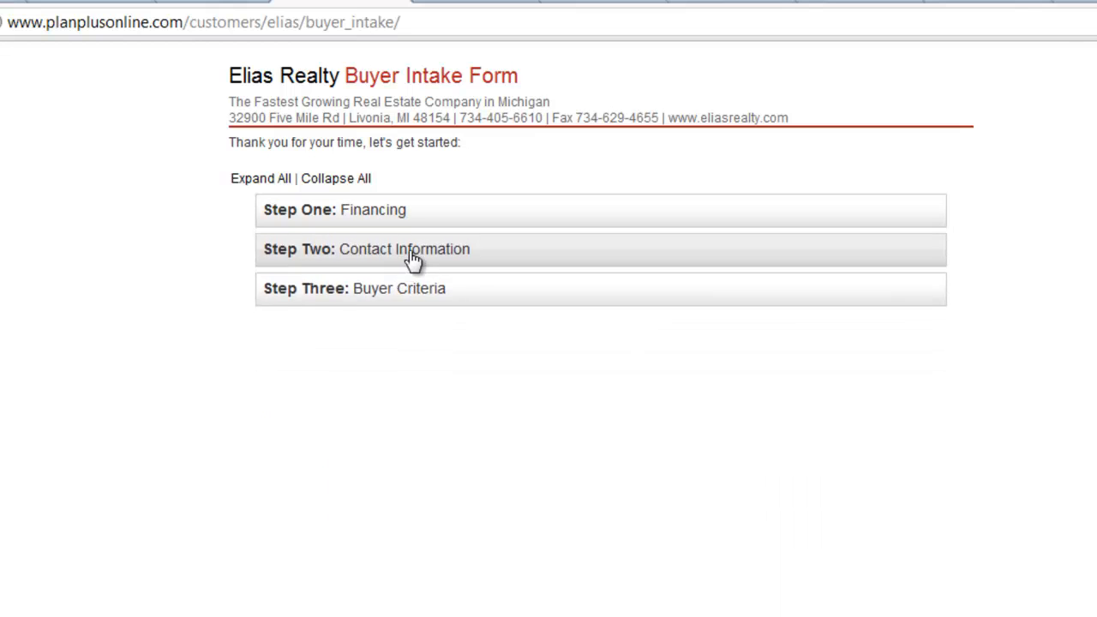
# Step: Open the Contact Information section and assign the buyer to the responsible agent
pyautogui.click(476, 250)
pyautogui.click(392, 353)
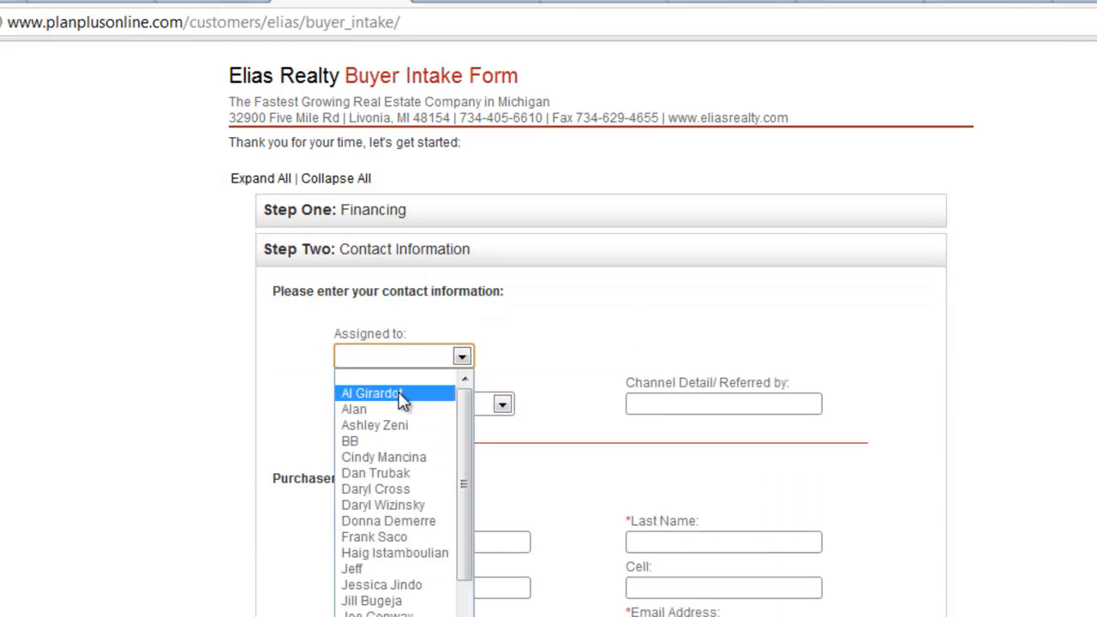
pyautogui.moveTo(466, 424); pyautogui.dragTo(455, 536)
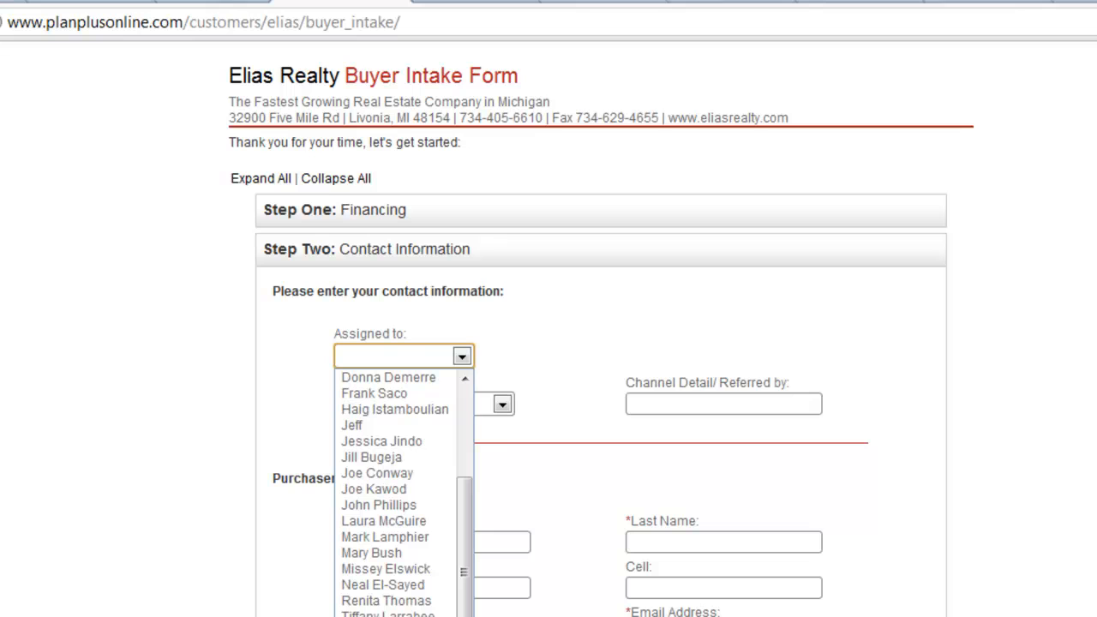
pyautogui.click(390, 616)
# Step: Set the channel source to InBound Call-Radio and start the channel detail with "98."
pyautogui.click(503, 409)
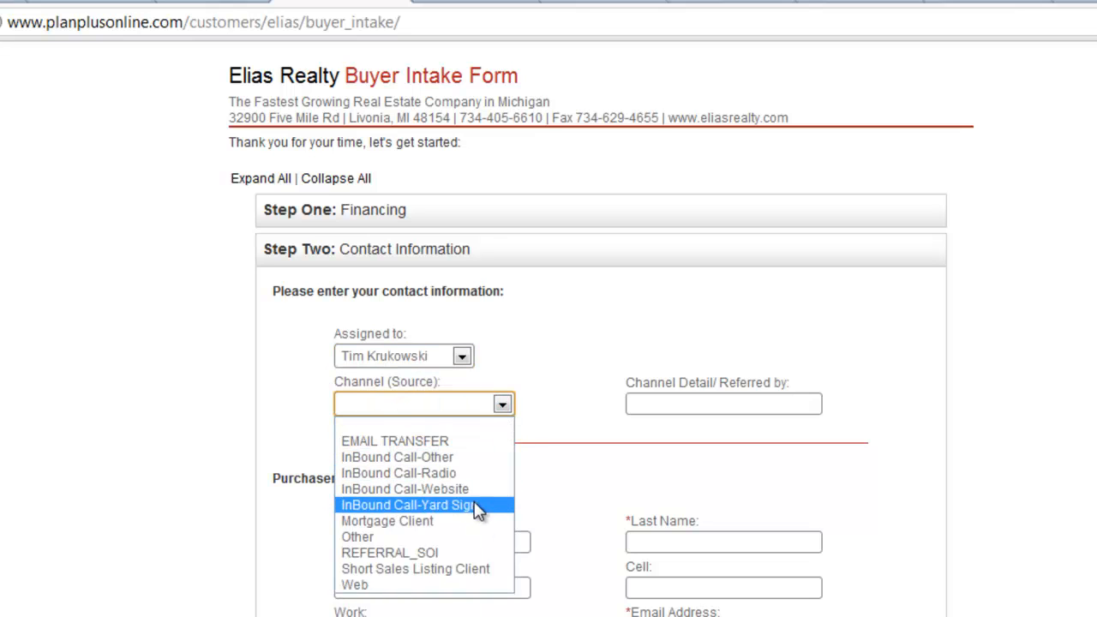
pyautogui.click(430, 477)
pyautogui.click(734, 404)
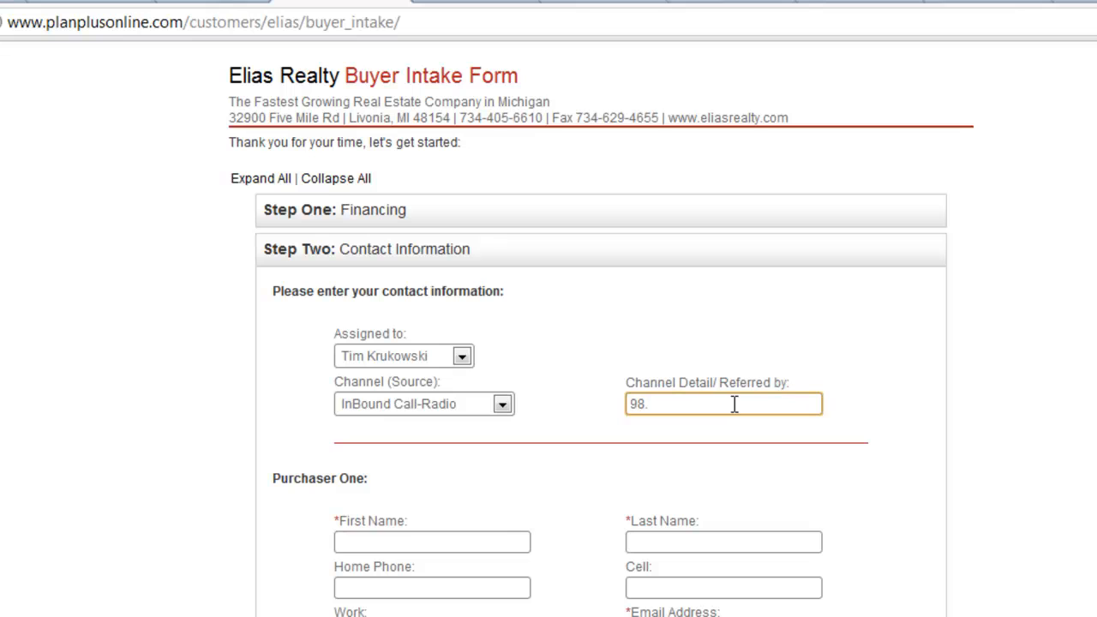
# Step: Change the channel source to REFERRAL_SOI and replace the channel detail with the referring person's full name
pyautogui.click(502, 405)
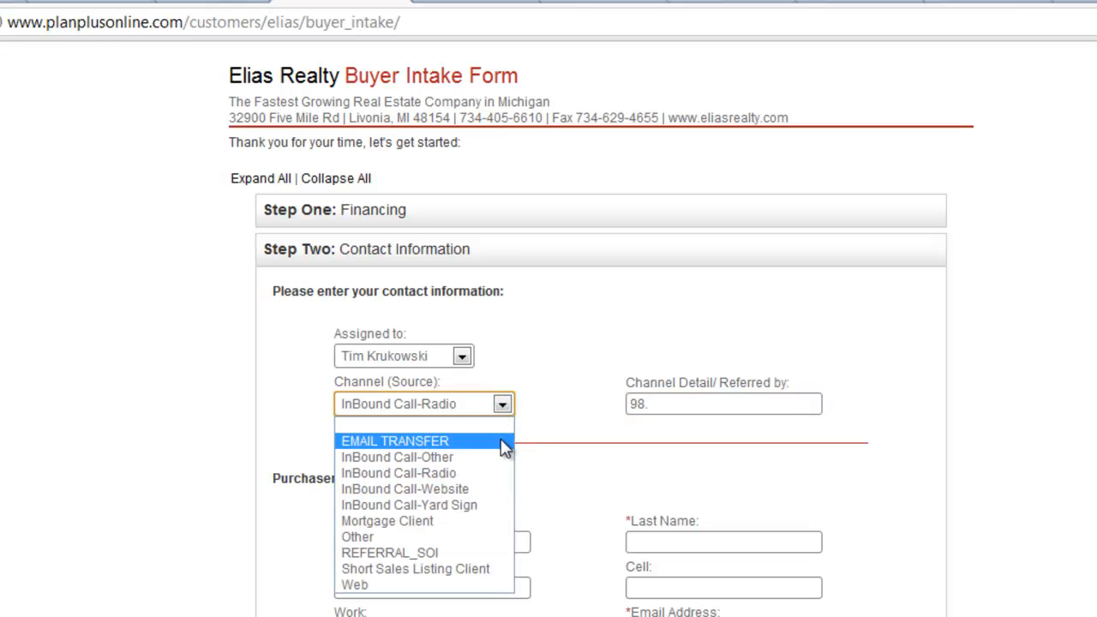
pyautogui.click(471, 546)
pyautogui.moveTo(646, 402); pyautogui.dragTo(628, 403)
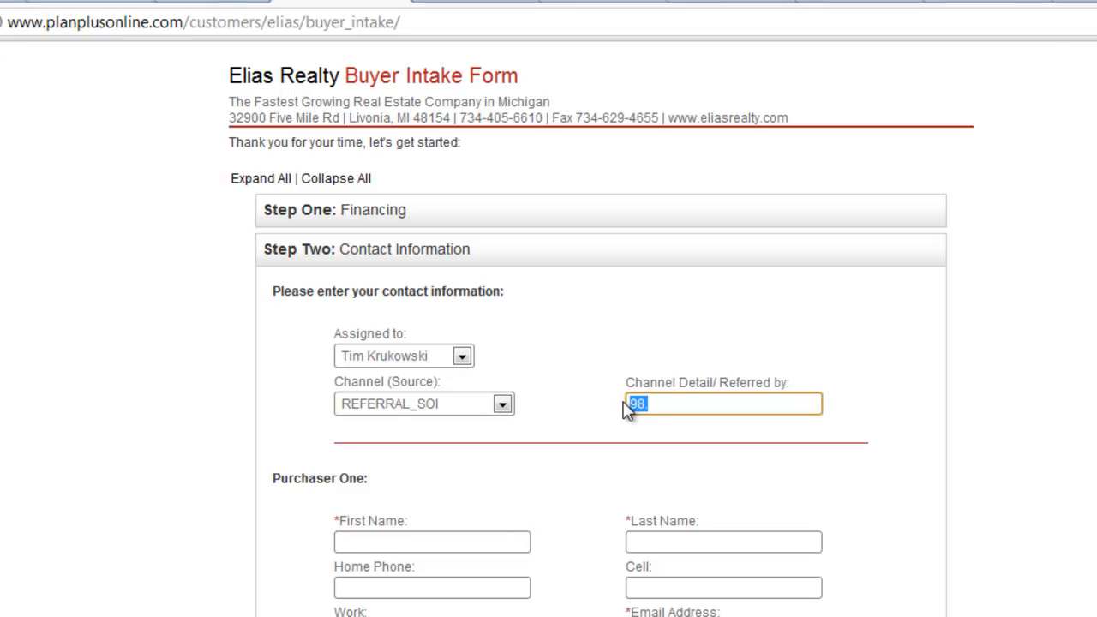
pyautogui.write('Bob Johnson')
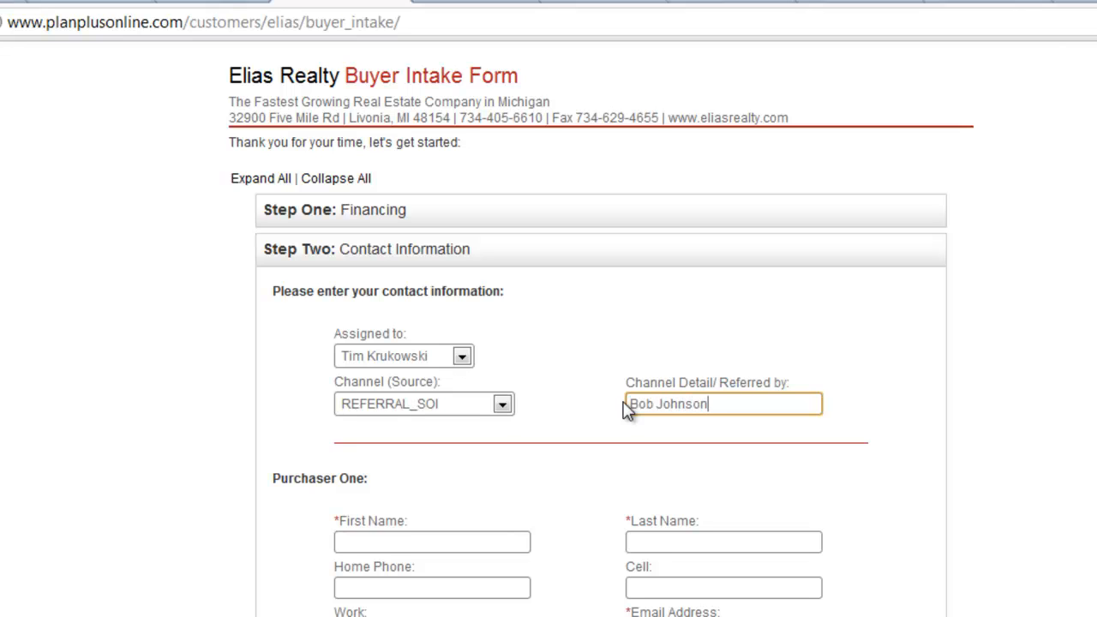
# Step: Fill in Purchaser One's first and last name, home, cell and work phones, email address and full postal address
pyautogui.scroll(-3, 627, 415)
pyautogui.click(429, 331)
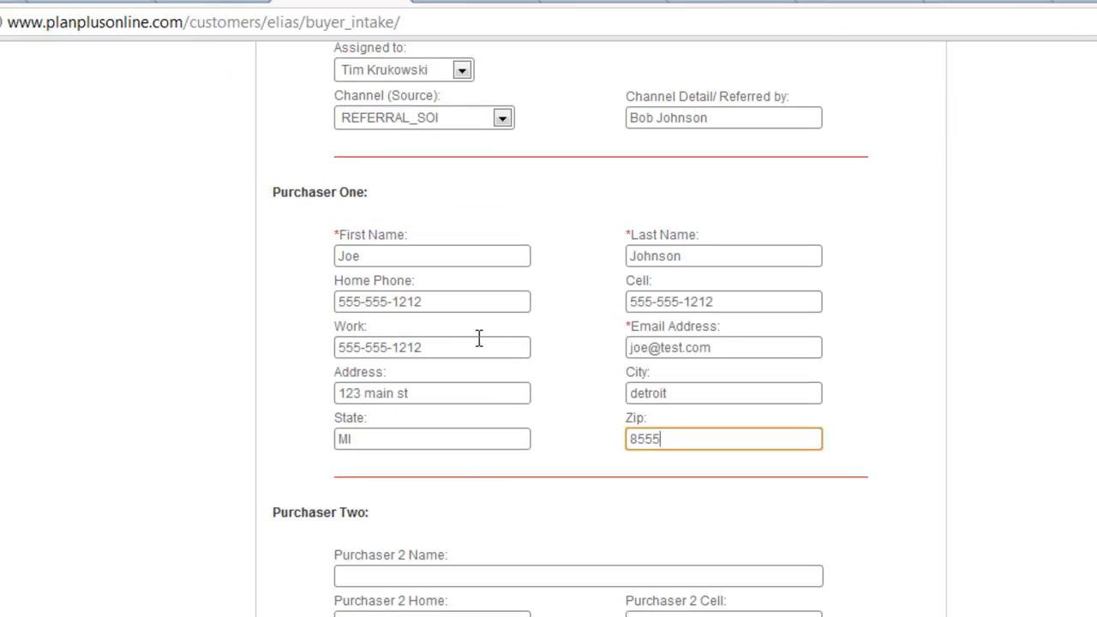
pyautogui.scroll(3, 425, 575)
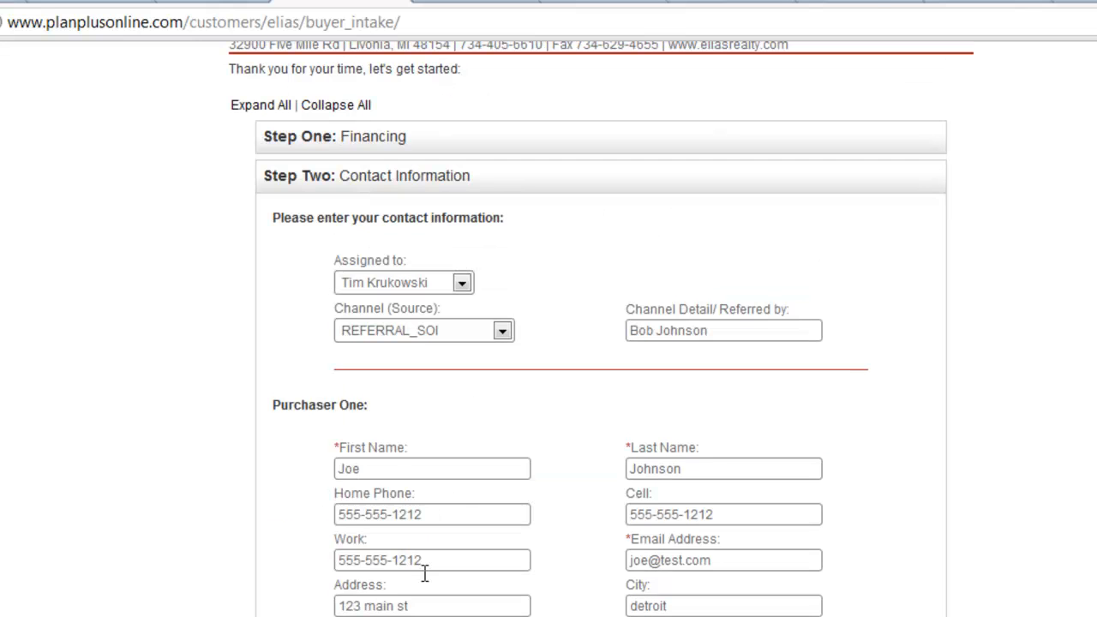
# Step: Move on to the Buyer Criteria section and enter Downtown as the area and $400,000 as the price range
pyautogui.click(440, 180)
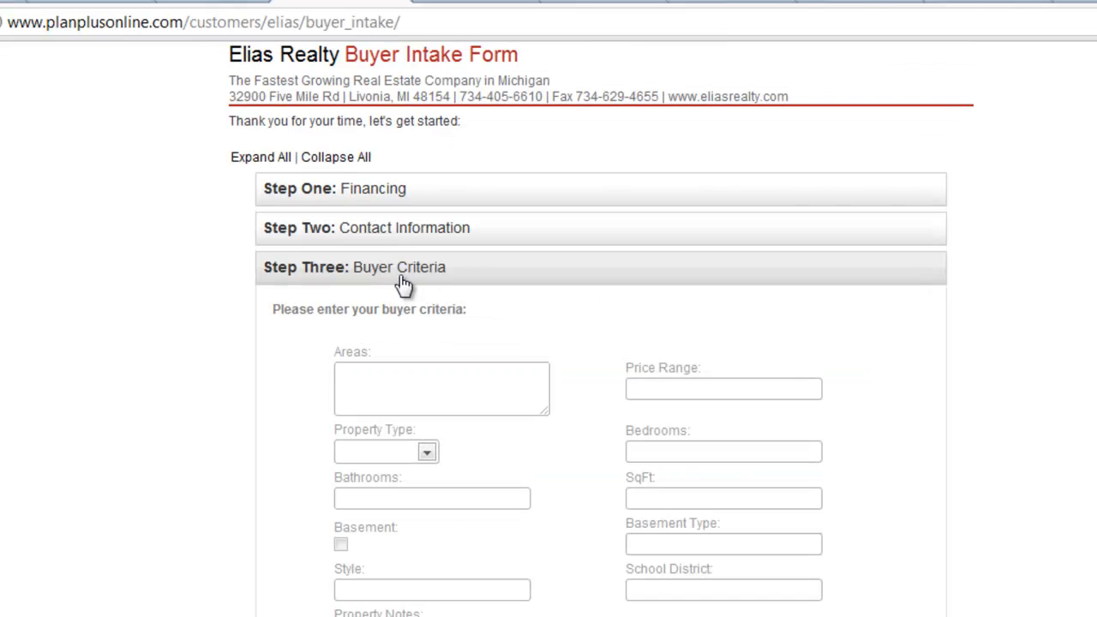
pyautogui.click(427, 395)
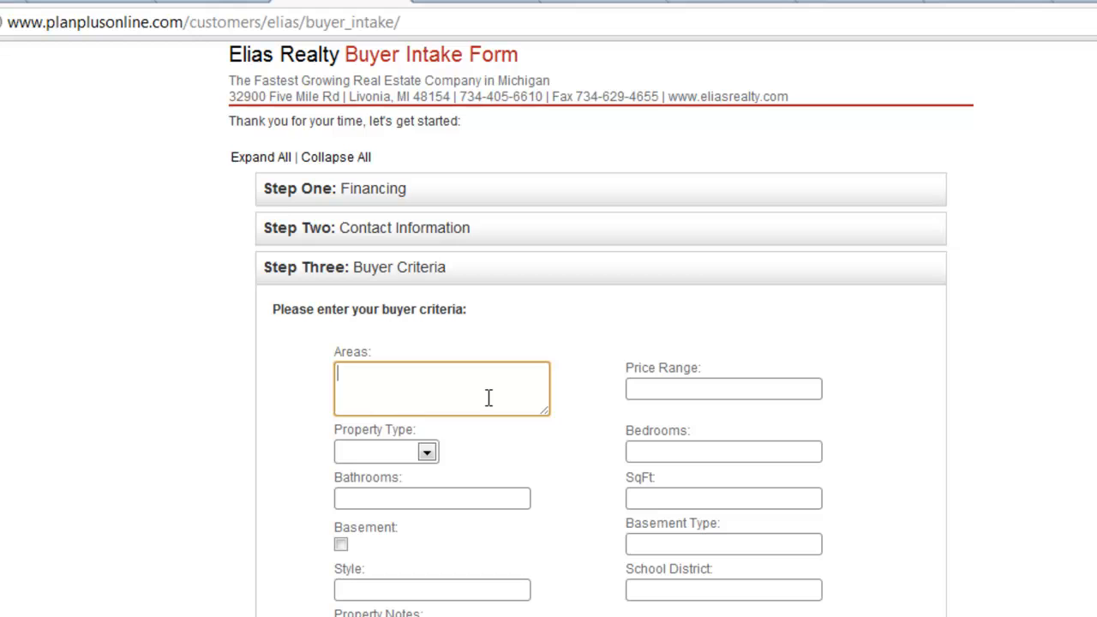
pyautogui.write('Downtown')
pyautogui.press('Tab')
pyautogui.write('$400,000')
pyautogui.press('Tab')
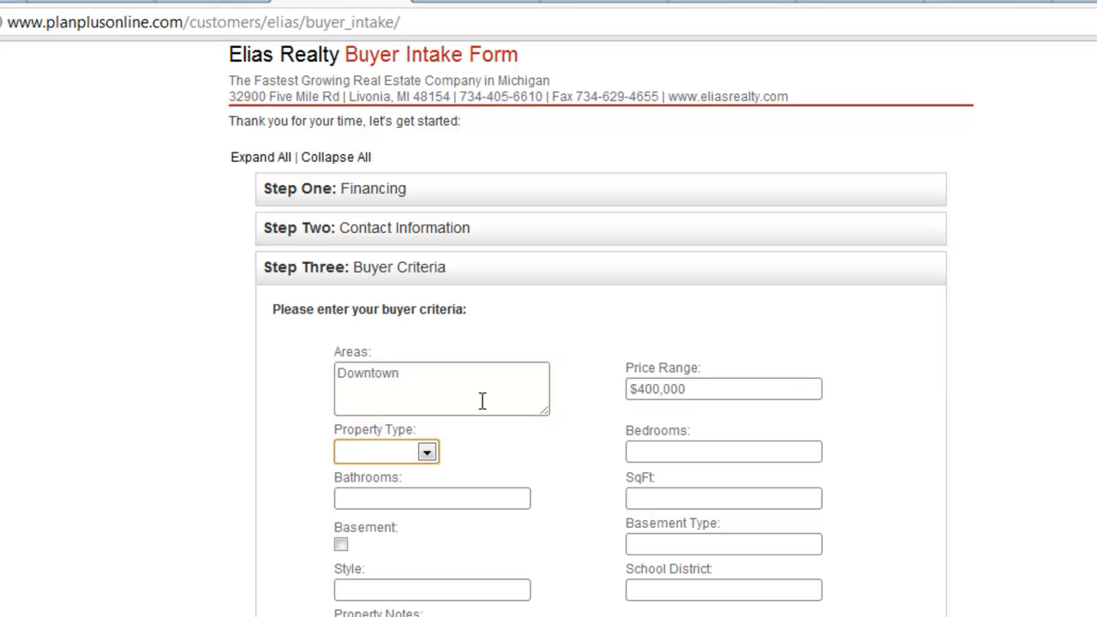
# Step: Set the property type to Residential with 3 bedrooms, 3 bathrooms and 3000 square feet
pyautogui.click(415, 444)
pyautogui.write('3')
pyautogui.click(695, 497)
pyautogui.write('33000')
pyautogui.click(657, 545)
# Step: Enter the property note "want to be close to the school" and submit the intake form
pyautogui.click(437, 525)
pyautogui.write('want to')
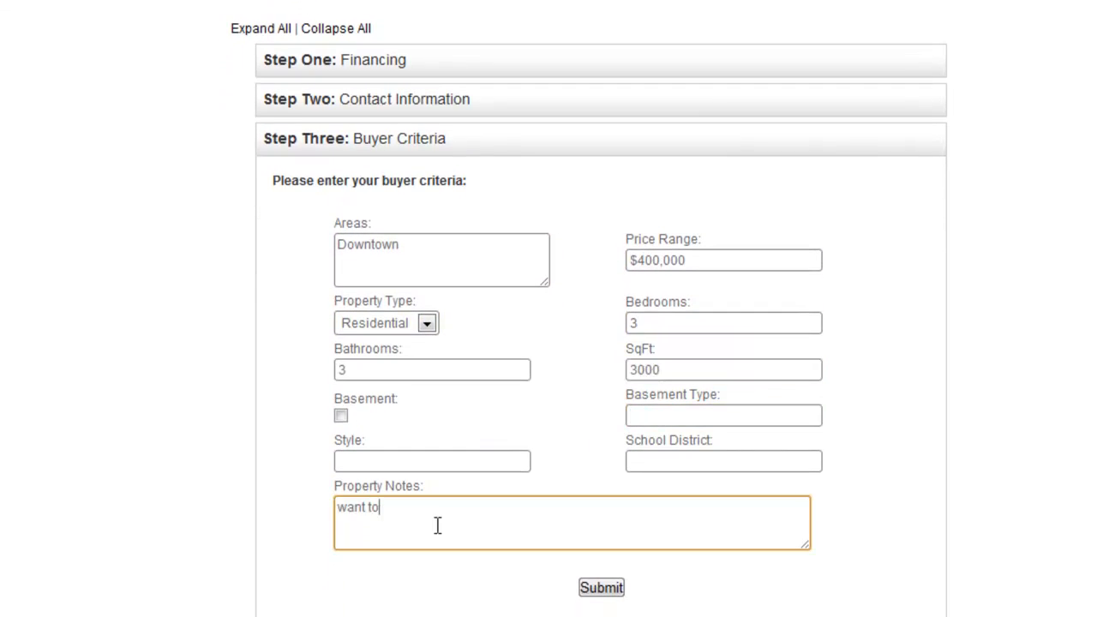
pyautogui.write(' be close to the school')
pyautogui.click(599, 586)
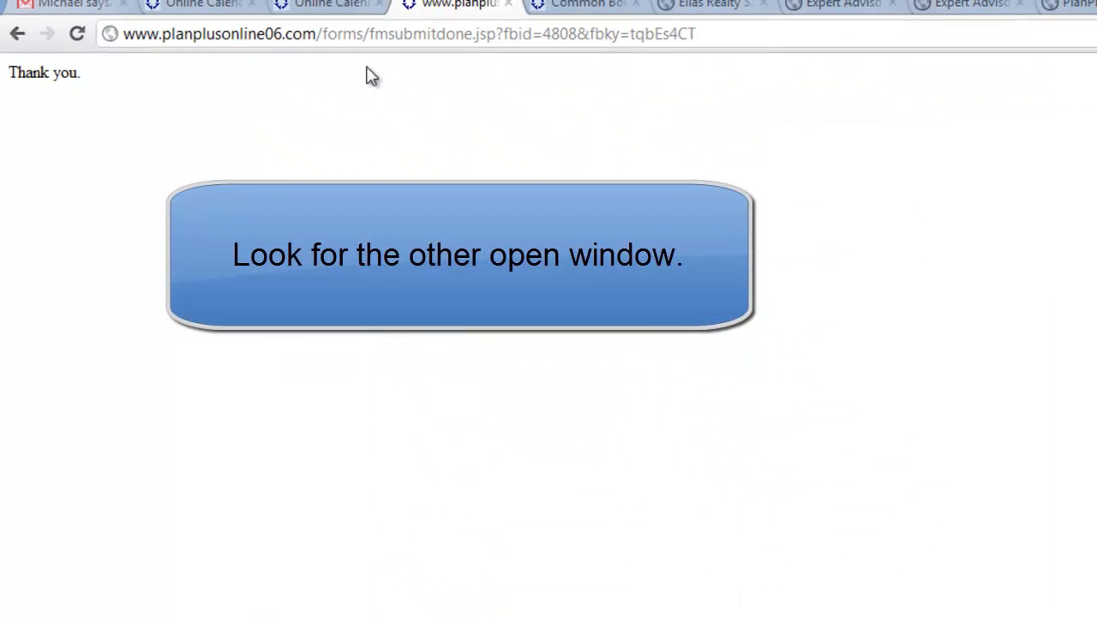
# Step: Switch to the S.A.M.S. home page, refresh it, and open the new buyer's 12/12/2011 Determine Financing task from the daily list
pyautogui.click(338, 9)
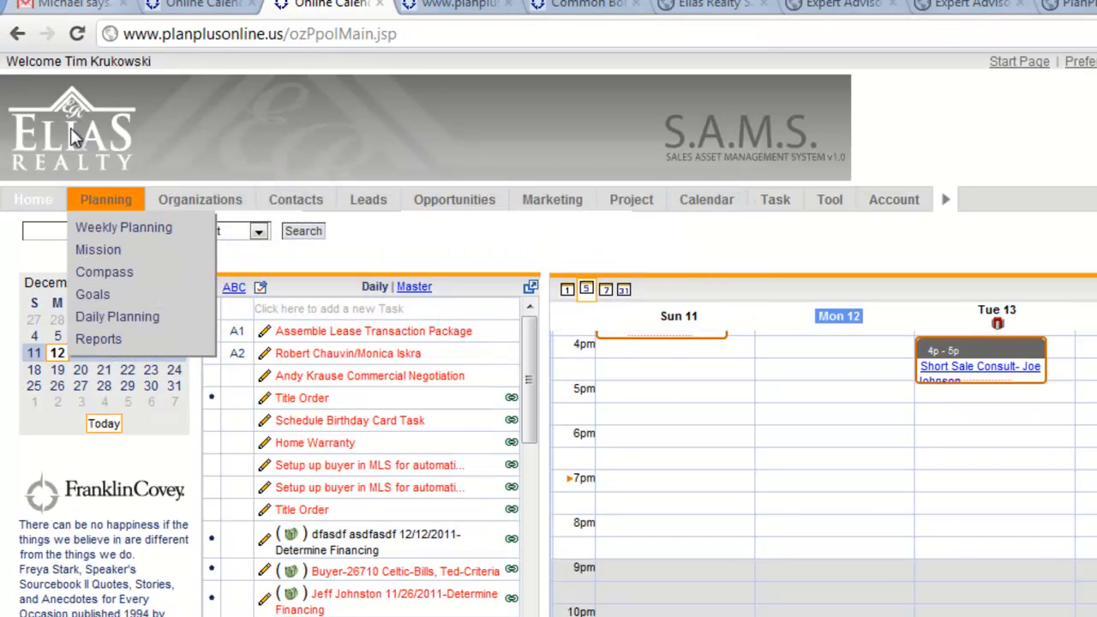
pyautogui.click(78, 36)
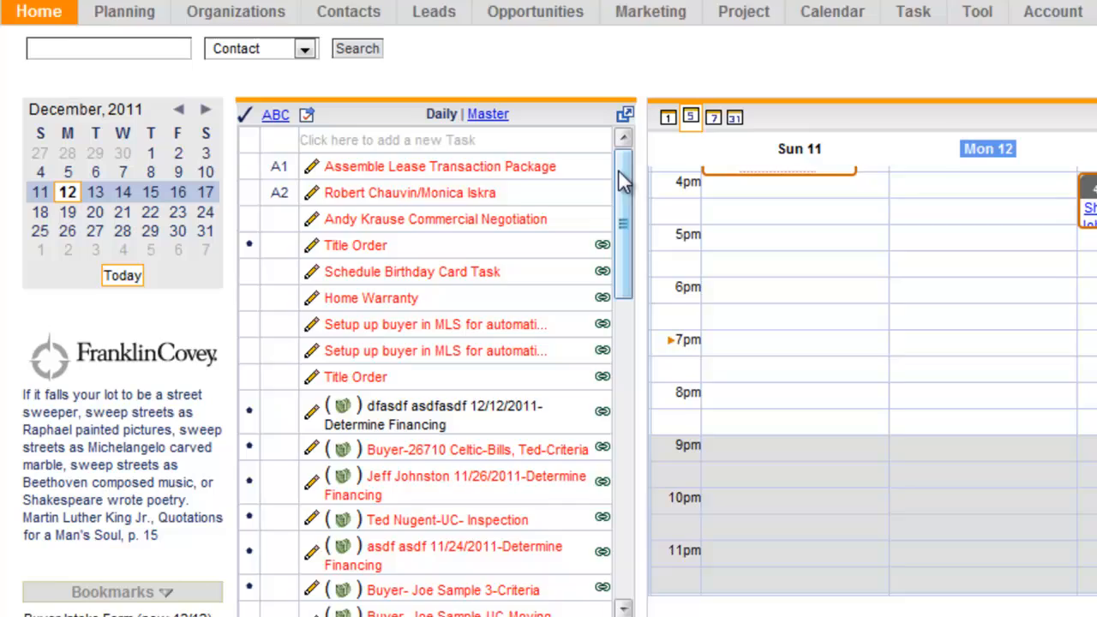
pyautogui.moveTo(527, 345); pyautogui.dragTo(513, 483)
pyautogui.moveTo(619, 323); pyautogui.dragTo(609, 314)
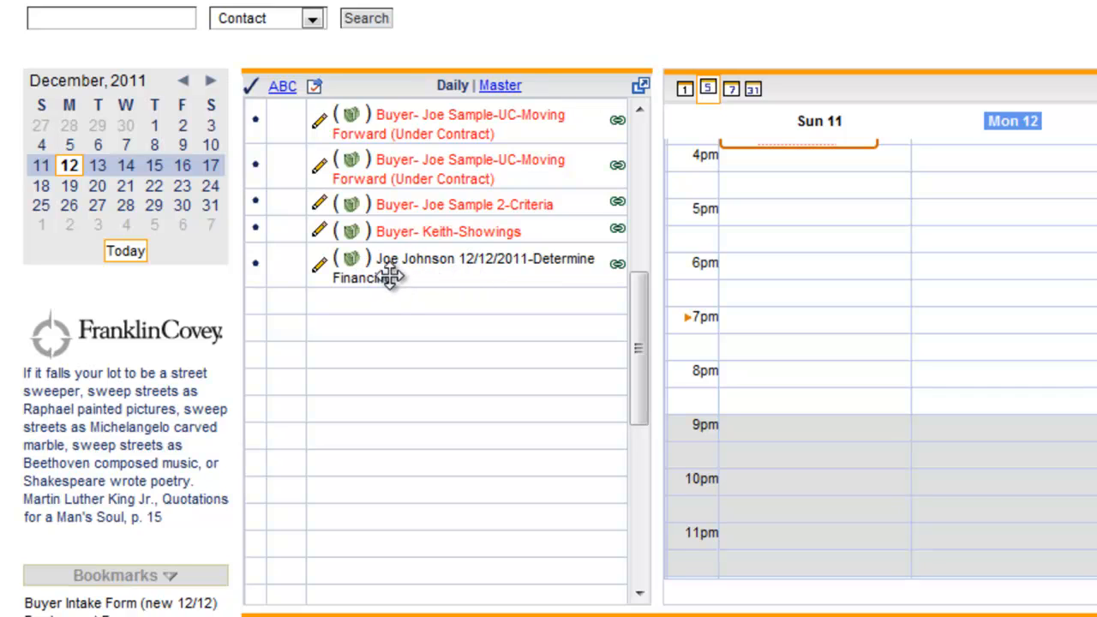
pyautogui.click(320, 271)
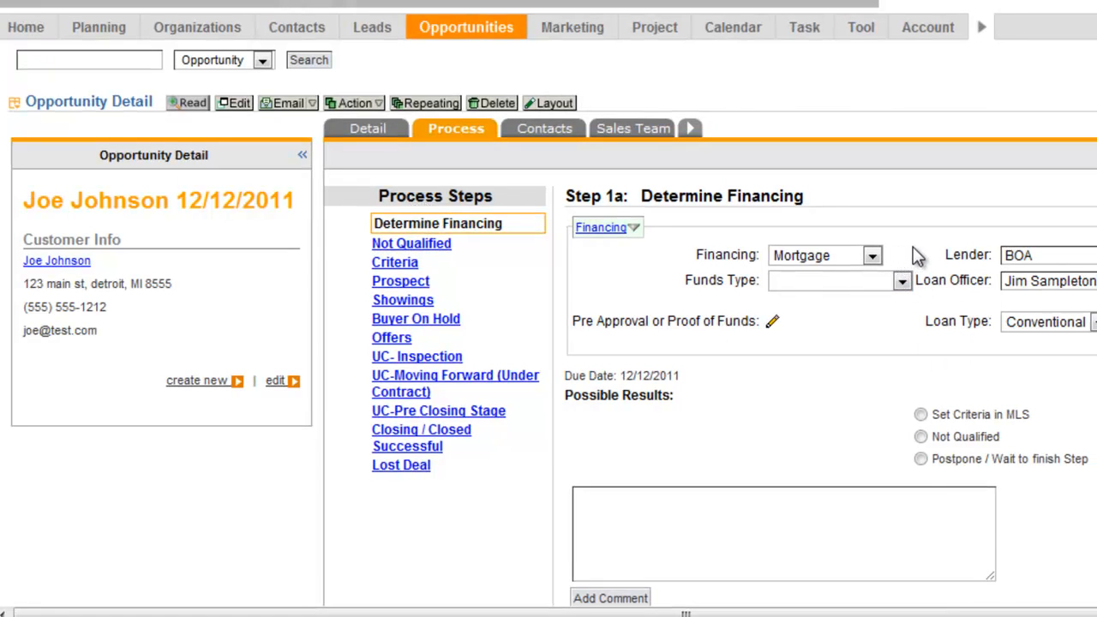
# Step: Submit the Determine Financing step with the result Set Criteria in MLS and the next due date in one day, 2011.DEC.13
pyautogui.click(621, 230)
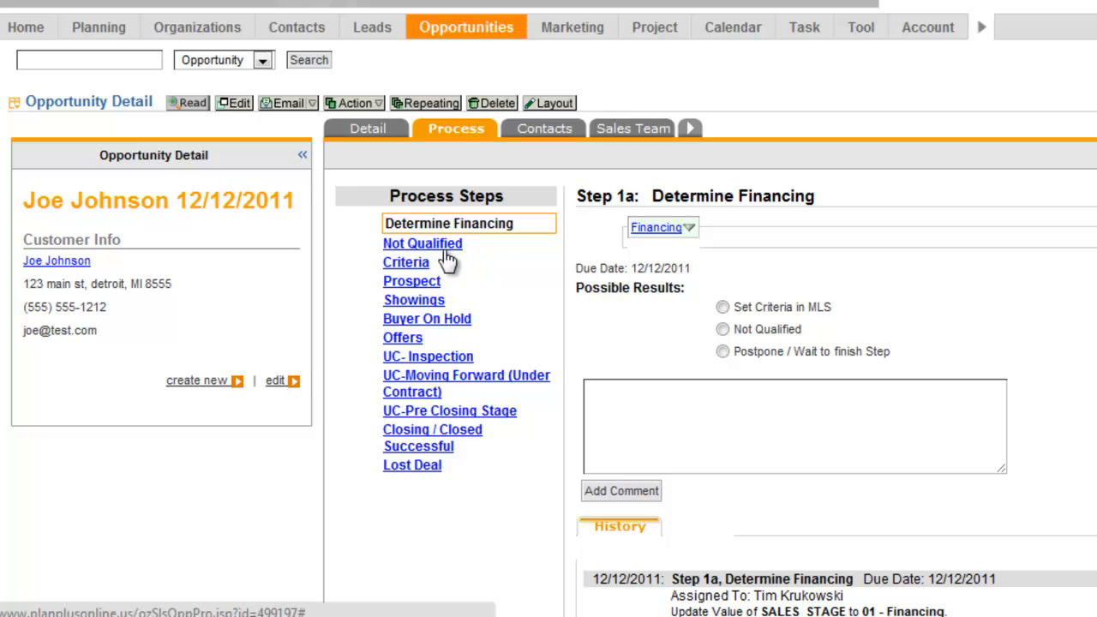
pyautogui.click(723, 307)
pyautogui.scroll(-3, 701, 306)
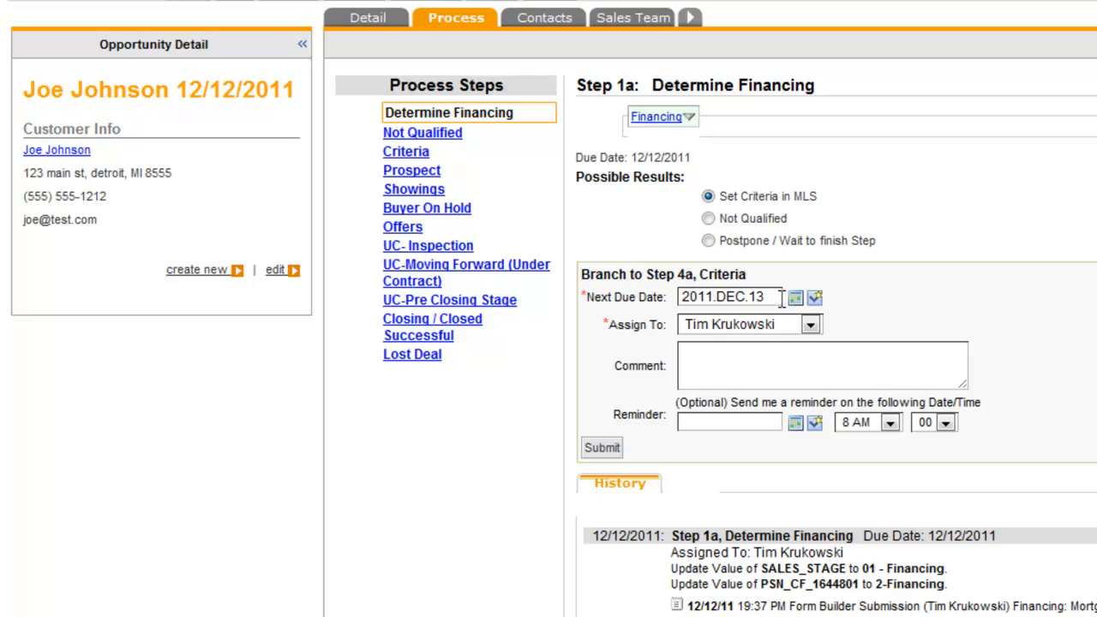
pyautogui.click(815, 297)
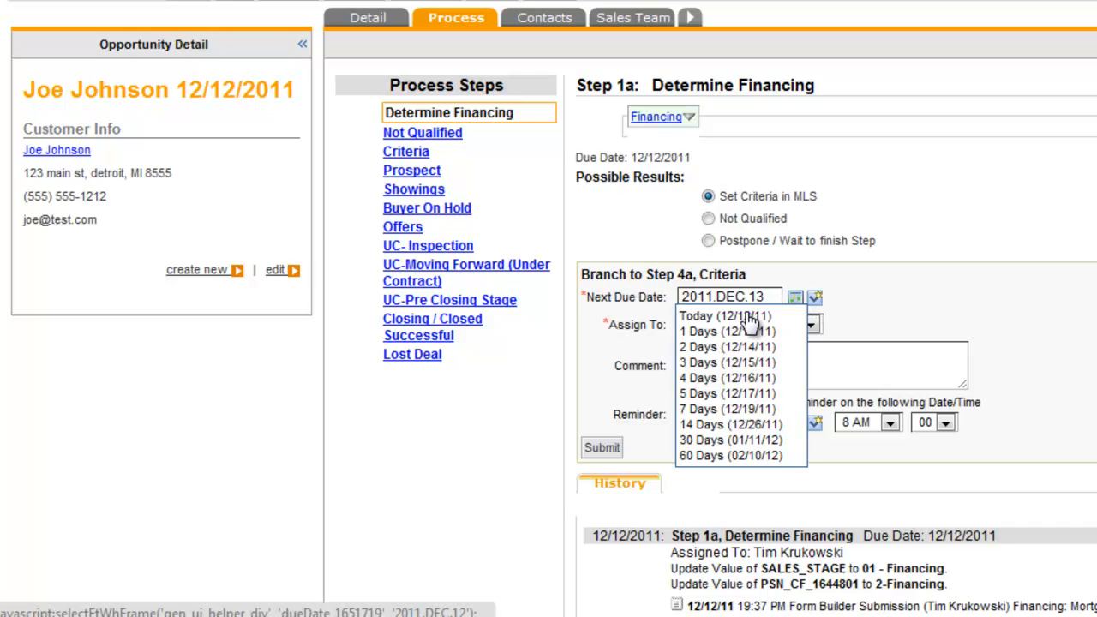
pyautogui.click(737, 332)
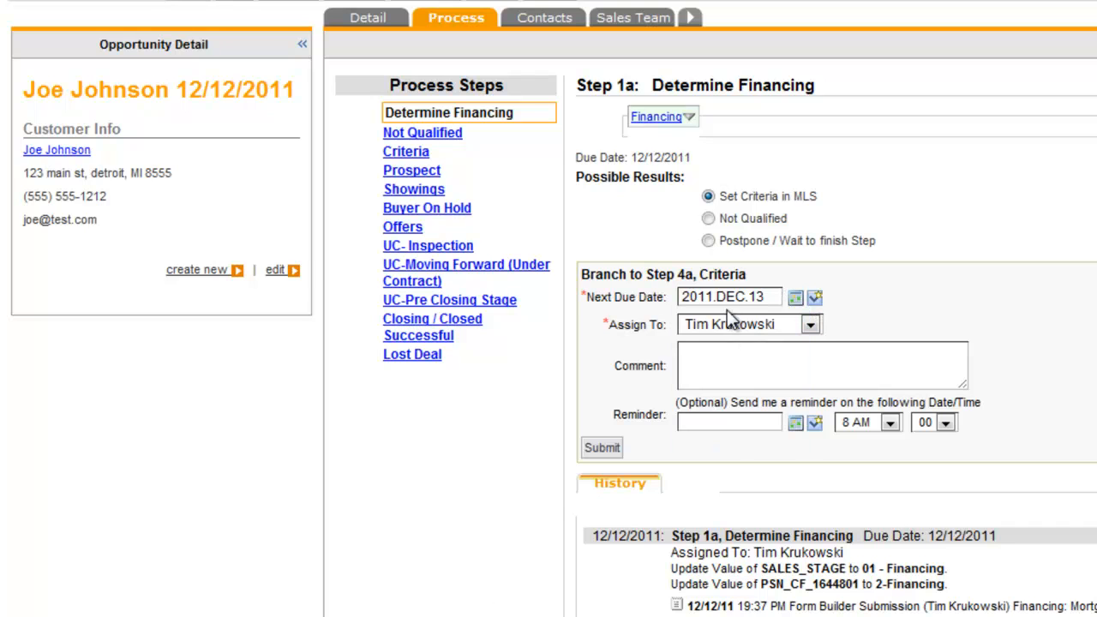
pyautogui.click(714, 362)
pyautogui.click(611, 448)
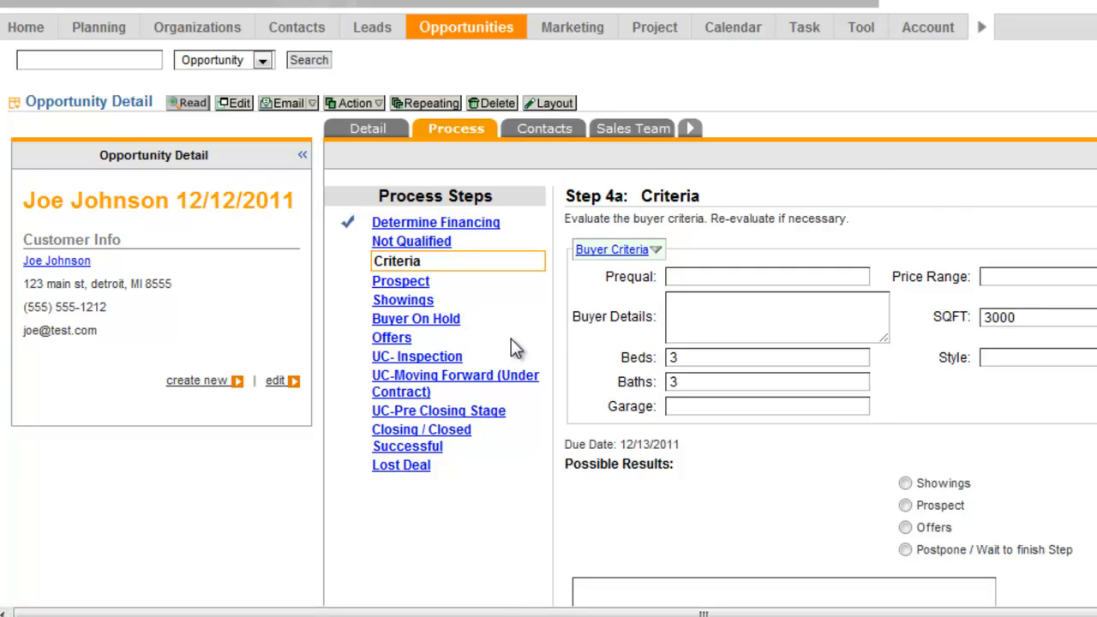
# Step: Review the Criteria step's fields and history and the opportunity's details, and return to the home page
pyautogui.scroll(-3, 511, 339)
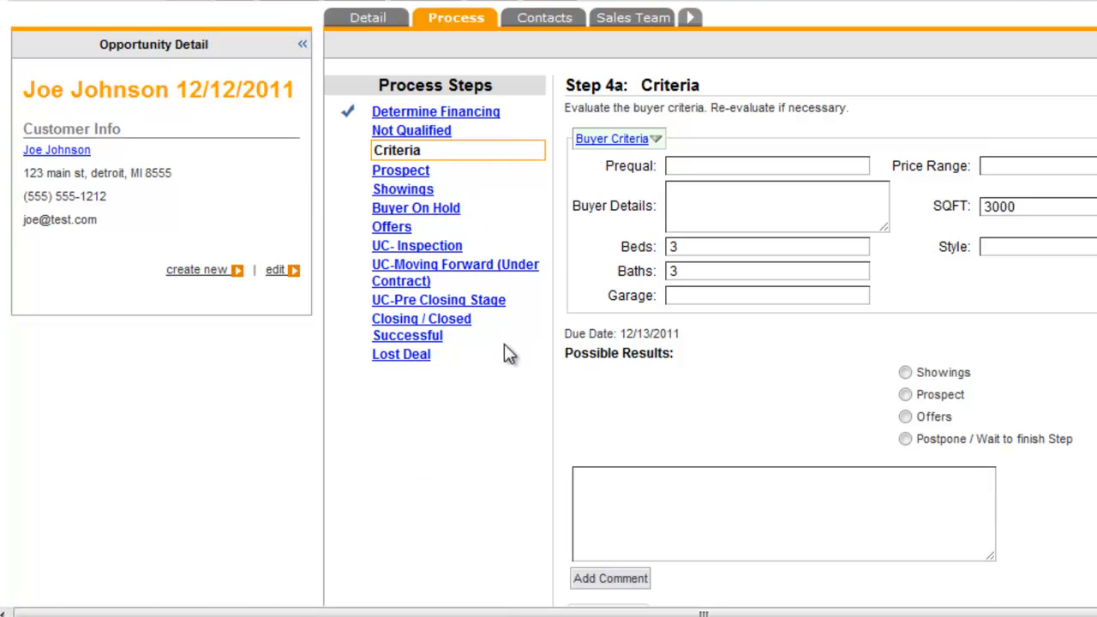
pyautogui.scroll(-9, 506, 356)
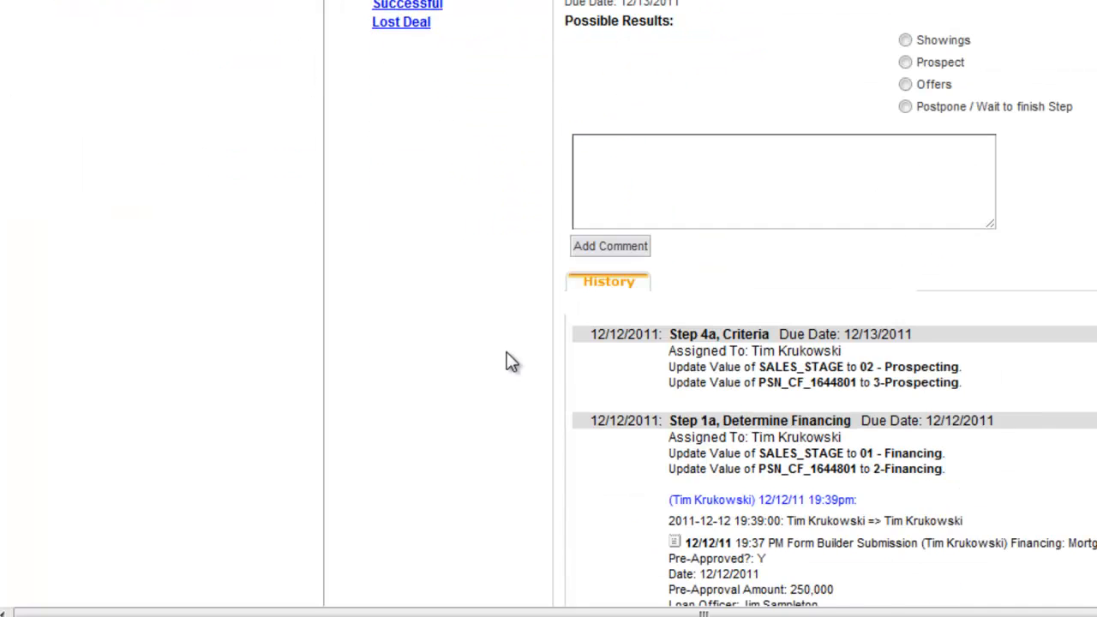
pyautogui.scroll(12, 507, 353)
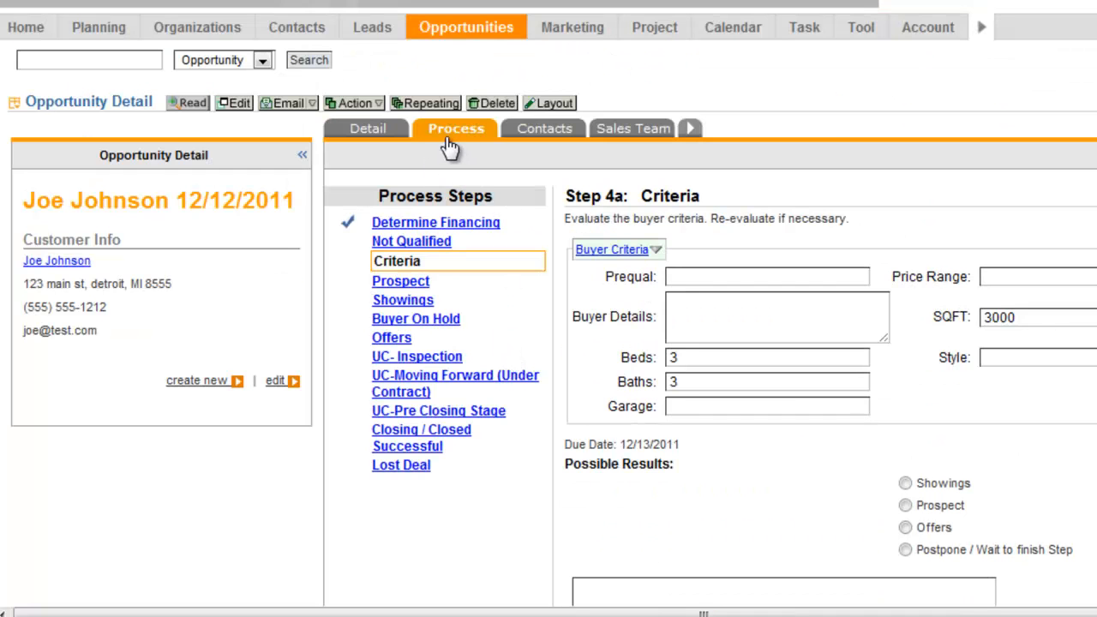
pyautogui.click(374, 135)
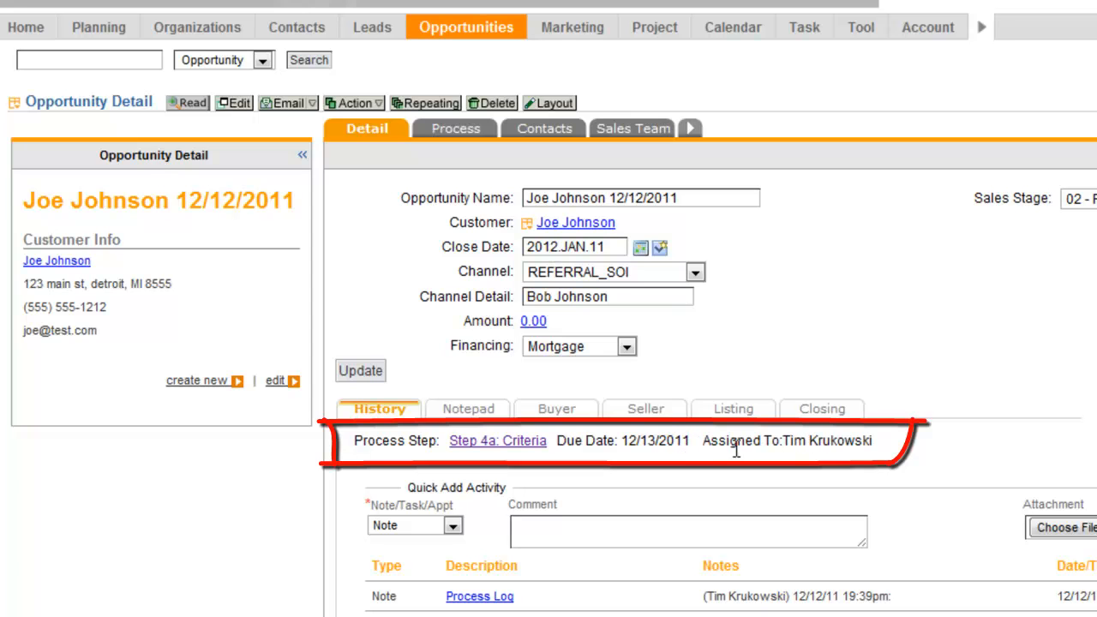
pyautogui.click(29, 27)
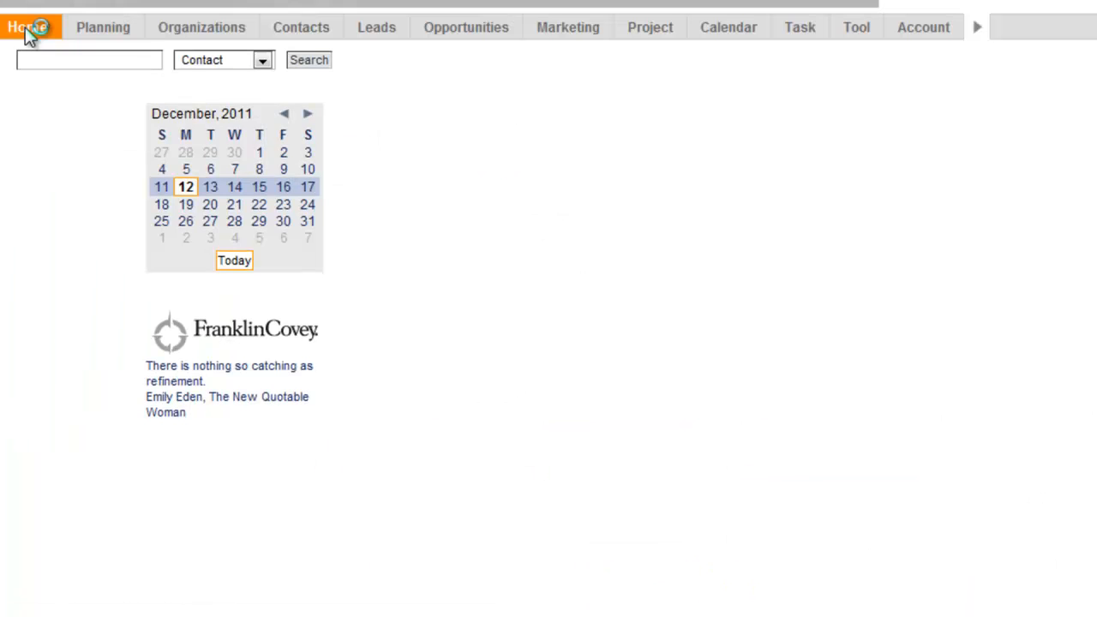
# Step: Display the December 13, 2011 daily list and open the buyer's 12/12/2011 Criteria task
pyautogui.moveTo(76, 85)
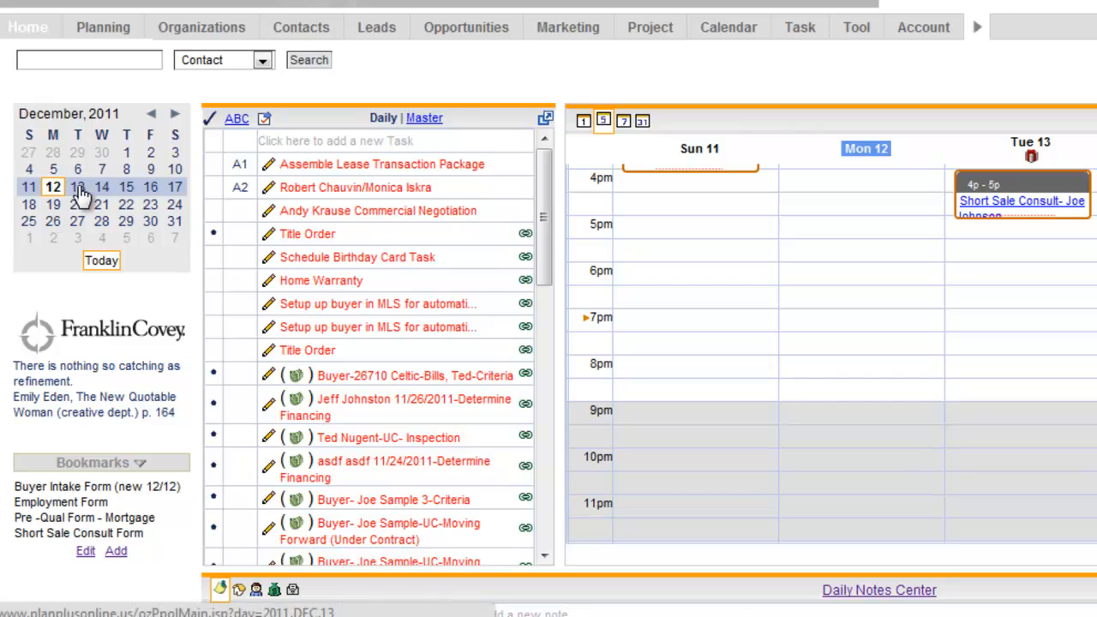
pyautogui.click(78, 189)
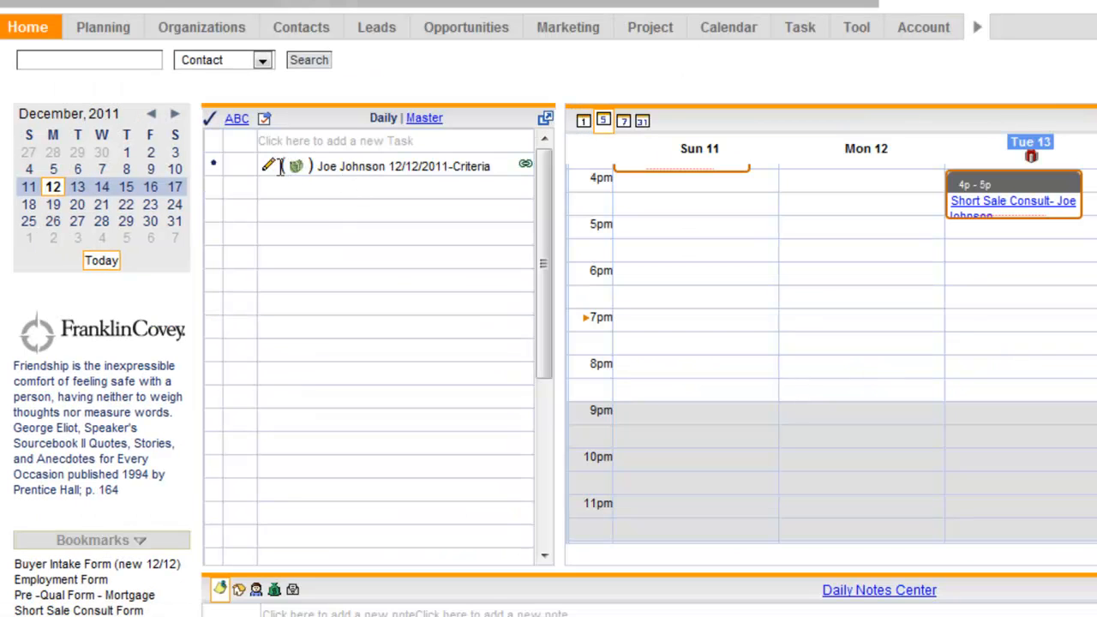
pyautogui.click(215, 168)
pyautogui.click(229, 181)
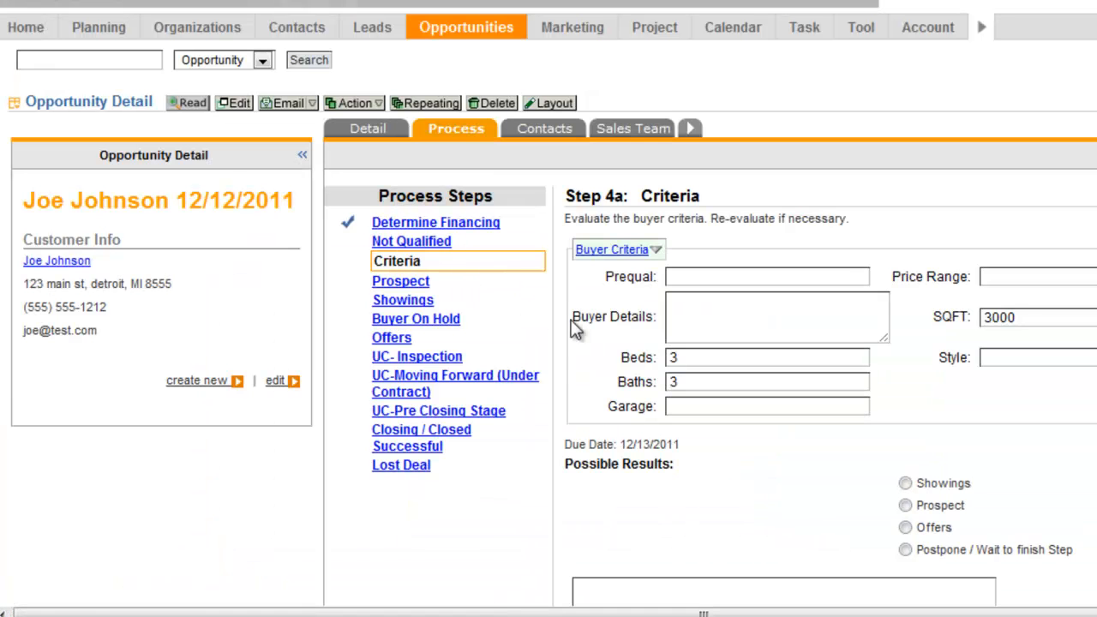
# Step: Submit the Criteria step with the result Showings and the next due date 2011.DEC.19
pyautogui.moveTo(576, 470); pyautogui.dragTo(674, 465)
pyautogui.click(702, 474)
pyautogui.scroll(-3, 795, 402)
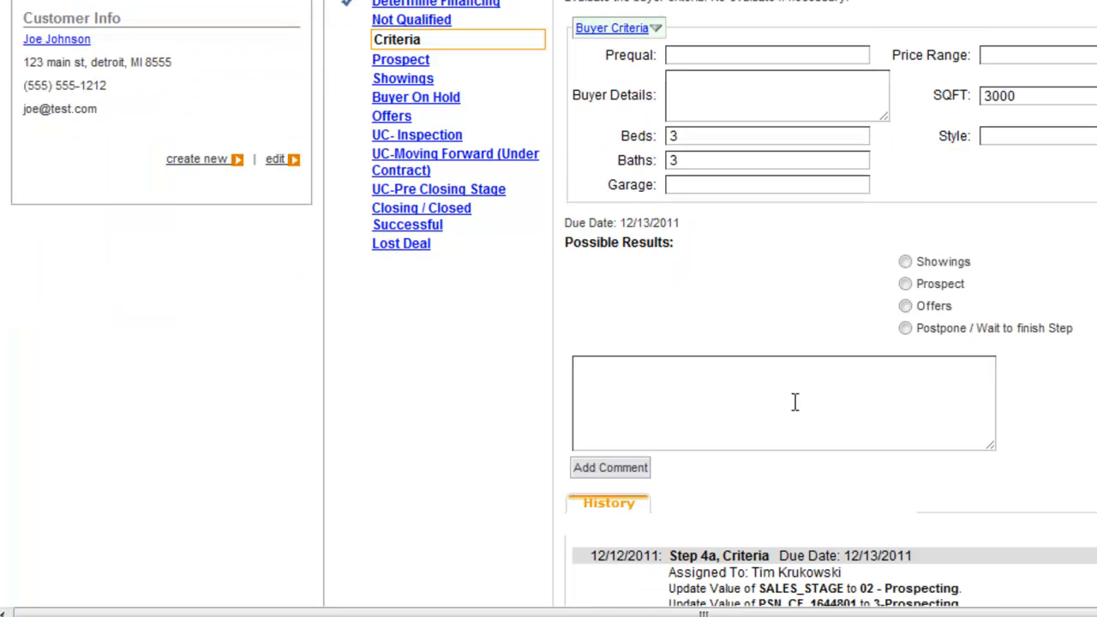
pyautogui.click(906, 263)
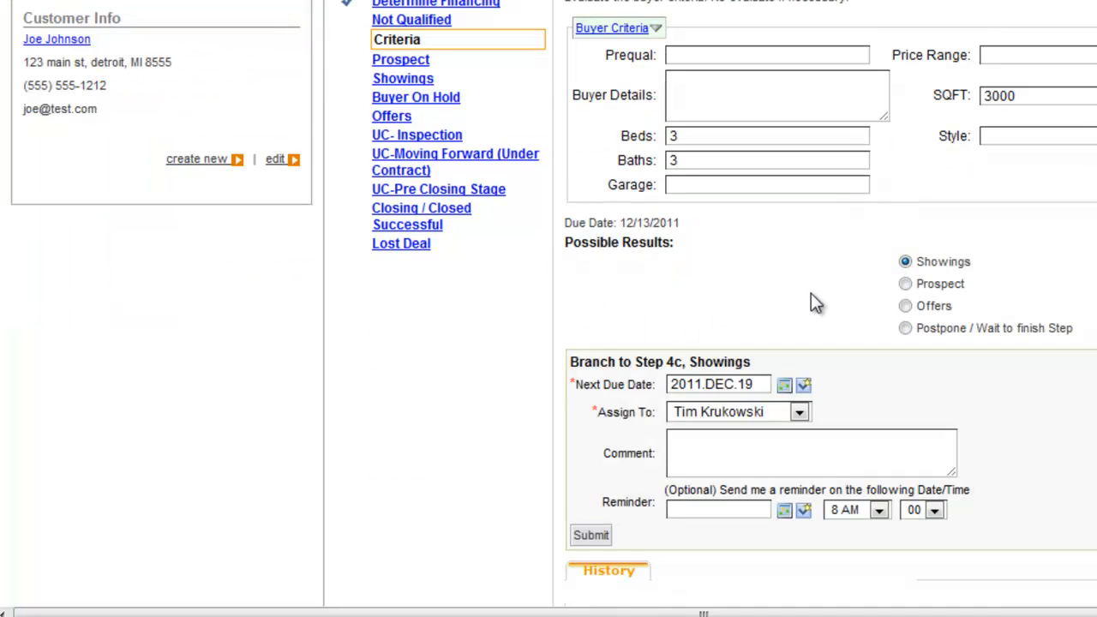
pyautogui.click(802, 389)
pyautogui.click(804, 389)
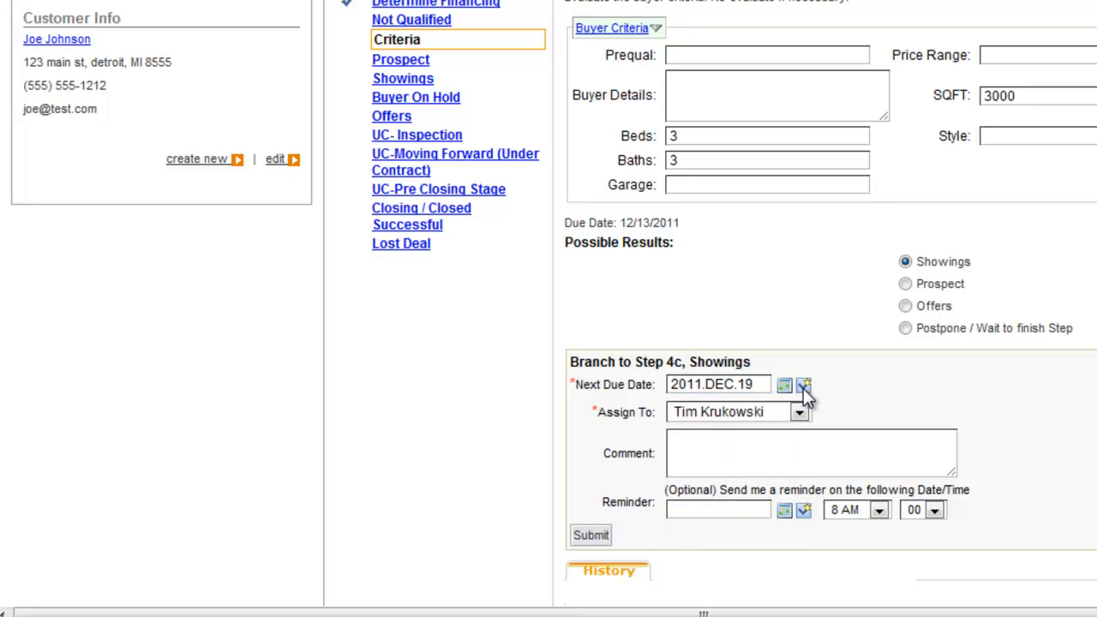
pyautogui.click(591, 536)
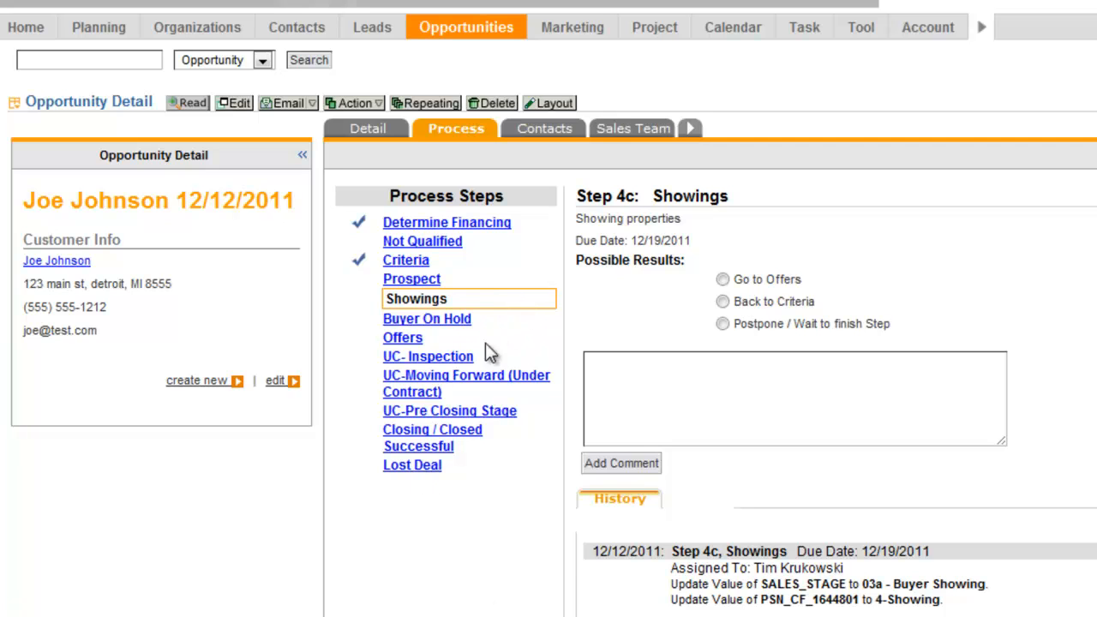
# Step: Preview the Lost Deal branch without submitting it, and review the opportunity's buyer criteria and financing details
pyautogui.click(417, 468)
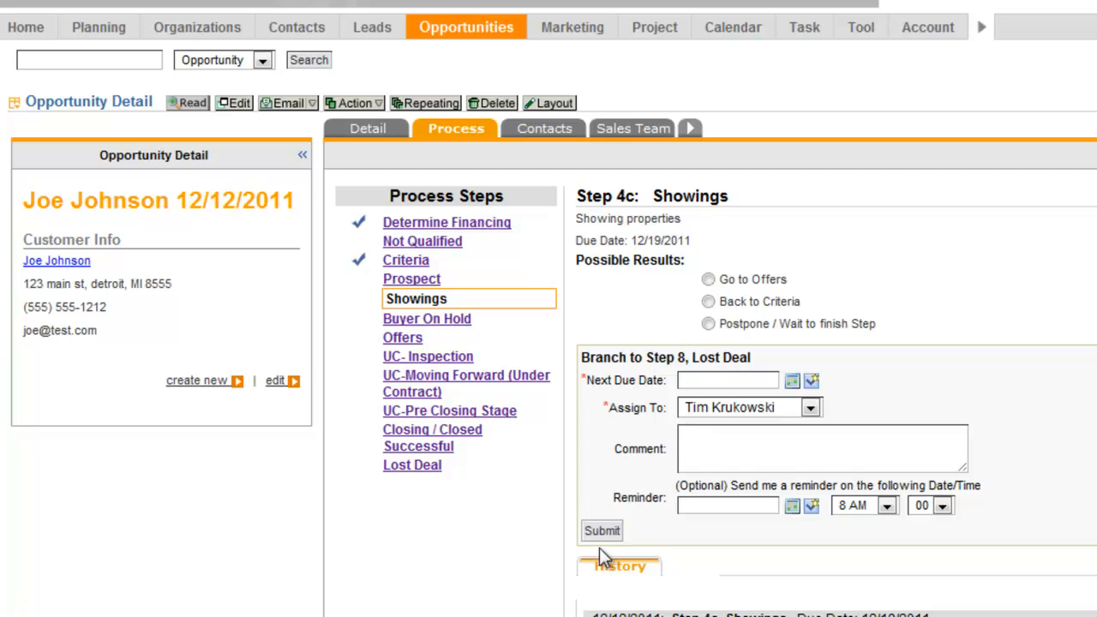
pyautogui.click(368, 130)
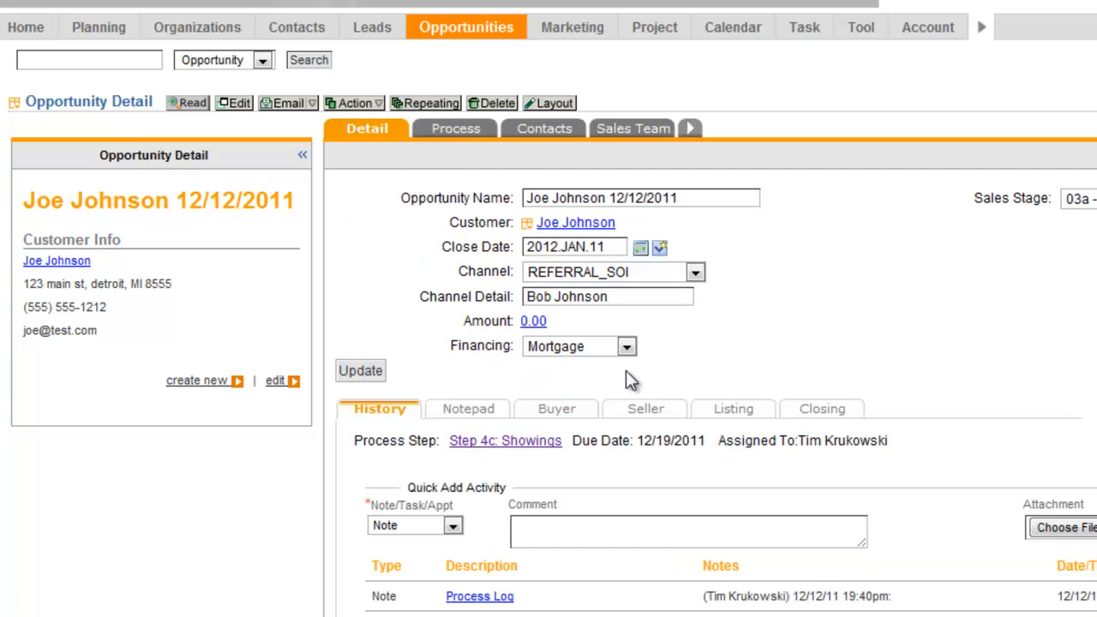
pyautogui.click(557, 411)
pyautogui.scroll(-3, 556, 412)
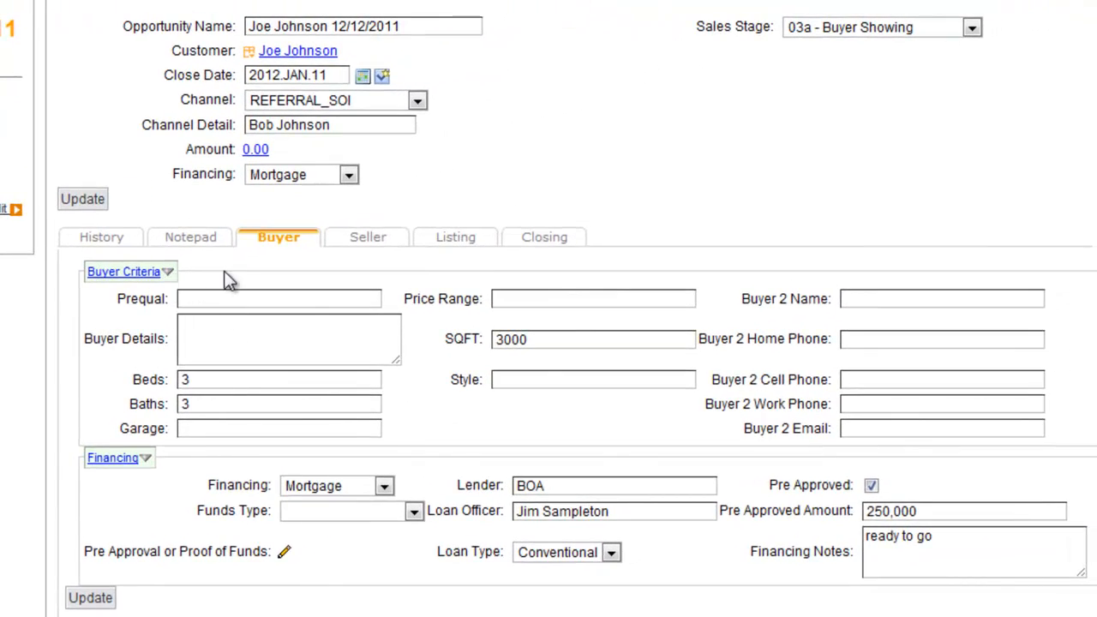
# Step: Add the note "Wants to meet with a new loan officer" to the opportunity's history
pyautogui.click(104, 240)
pyautogui.click(294, 359)
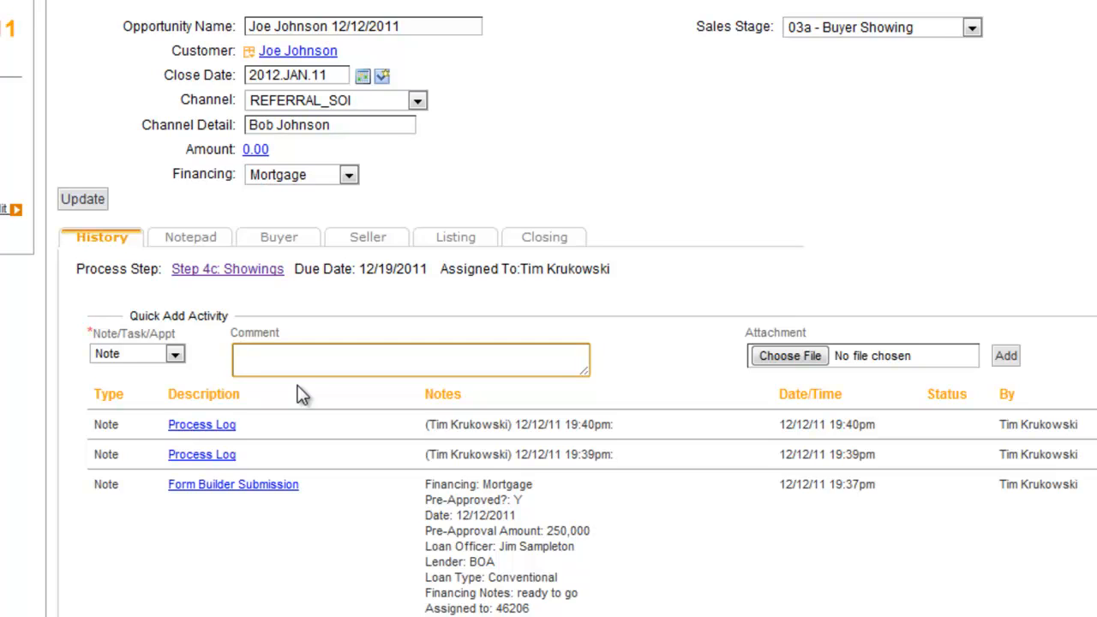
pyautogui.write('Wants to meet with a new laon')
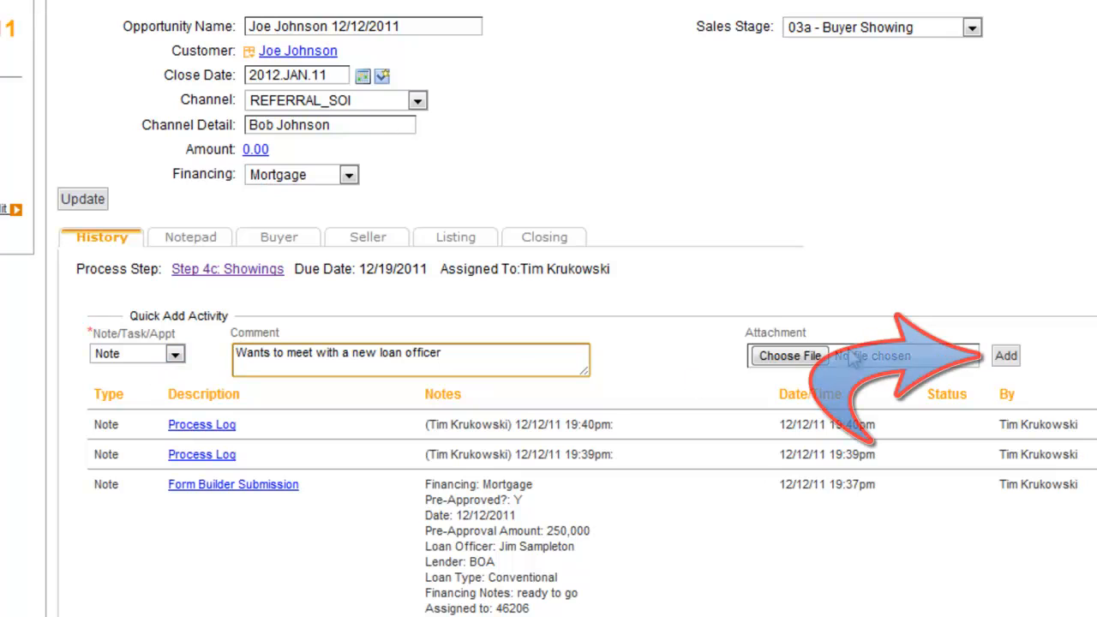
pyautogui.click(1008, 360)
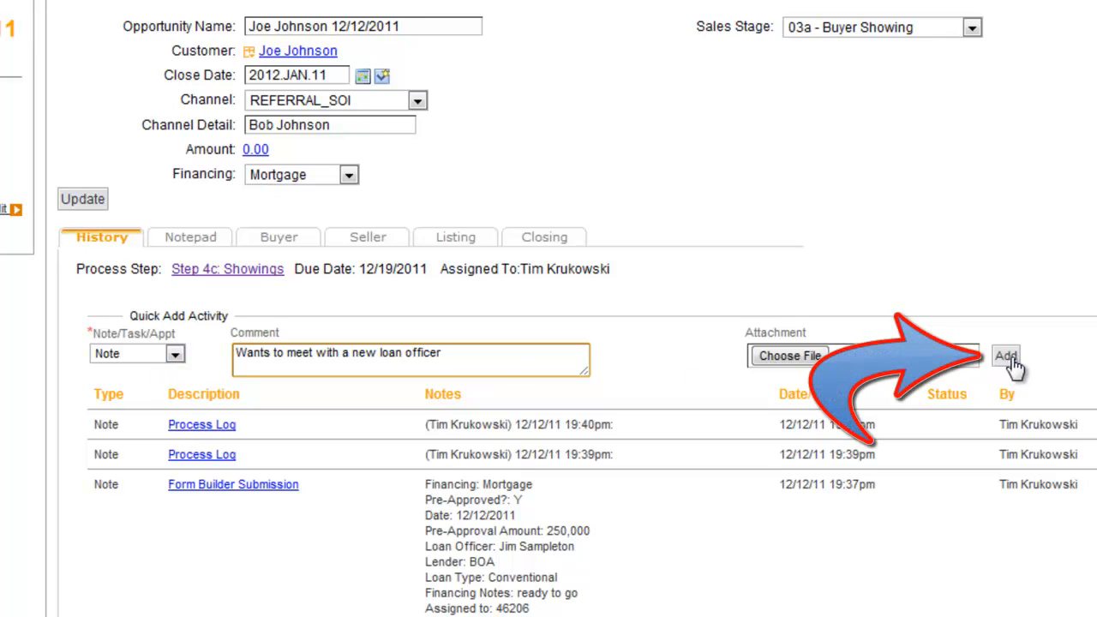
# Step: Add an appointment described as "Show houses-test" to the opportunity's history for 2011.DEC.13 at 3:40 PM
pyautogui.click(177, 357)
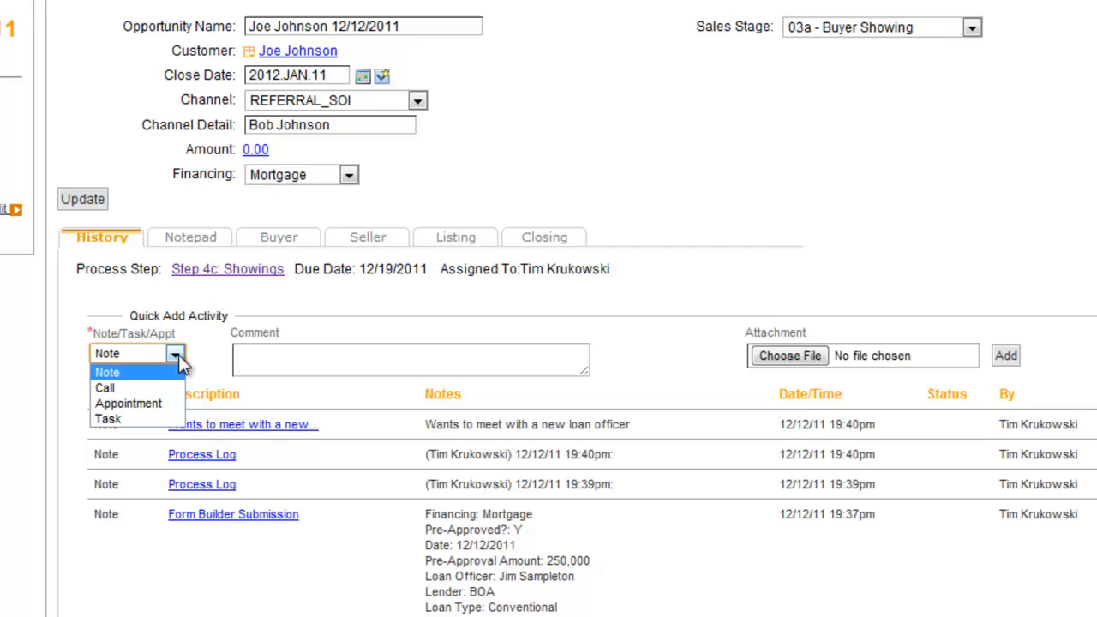
pyautogui.click(153, 403)
pyautogui.click(296, 378)
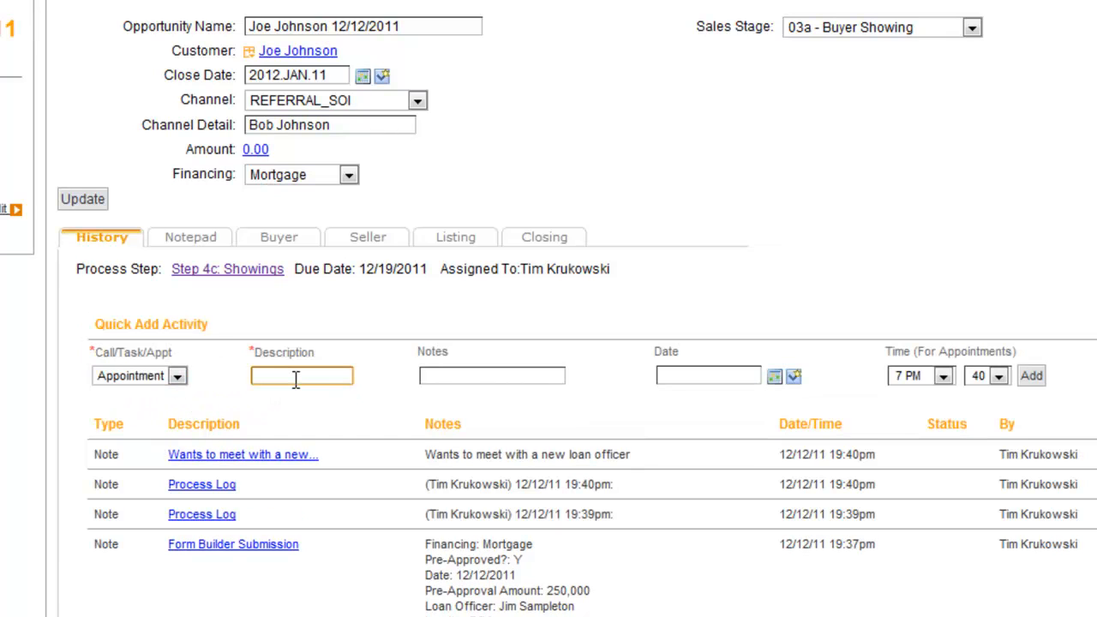
pyautogui.write('Show houses')
pyautogui.click(796, 376)
pyautogui.click(708, 410)
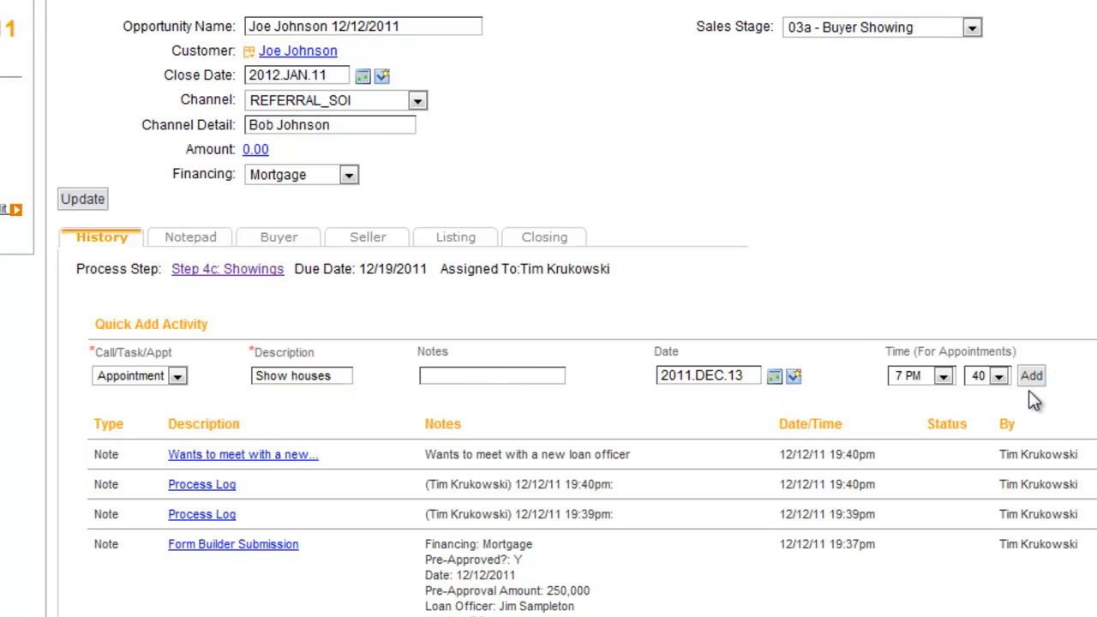
pyautogui.write('-test')
pyautogui.click(943, 376)
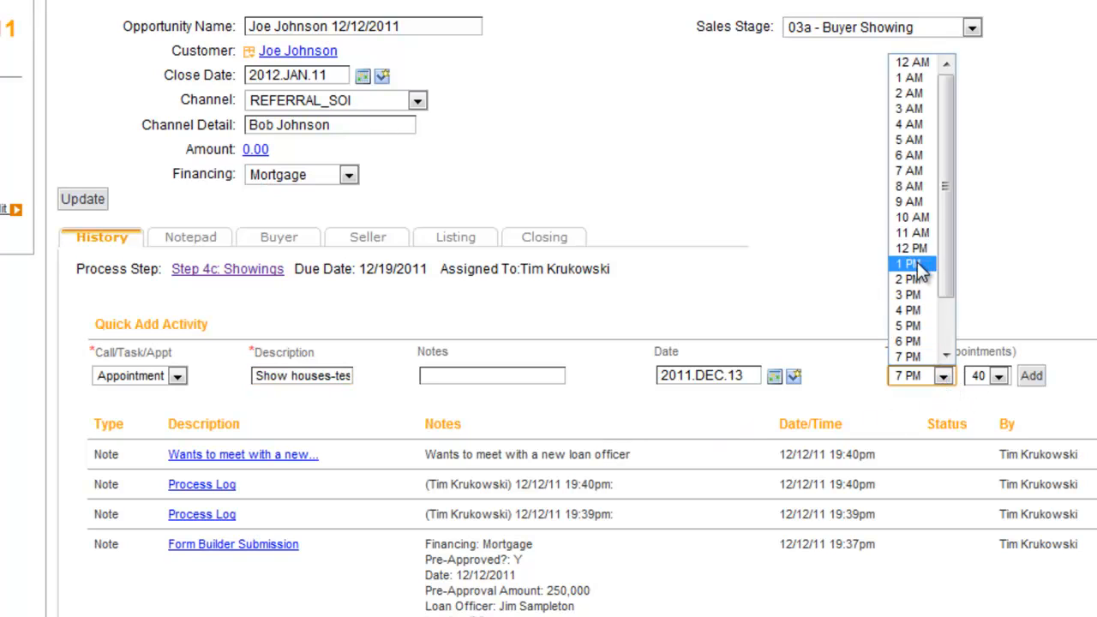
pyautogui.click(914, 306)
pyautogui.click(1032, 376)
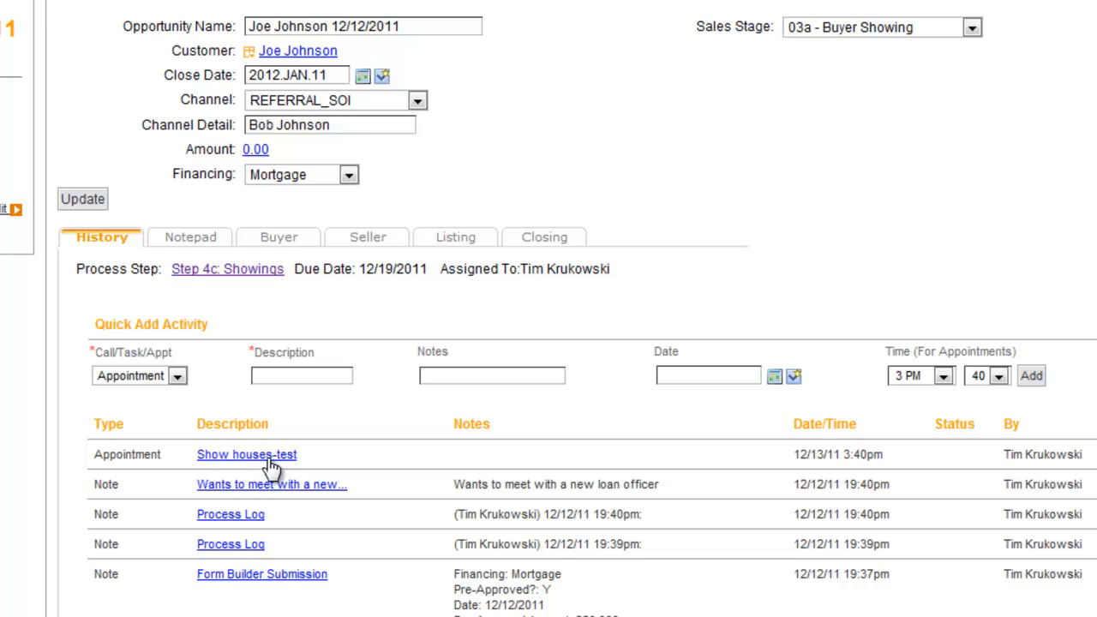
# Step: Open the Show houses-test appointment, check its linked references, and close its detail window
pyautogui.click(224, 456)
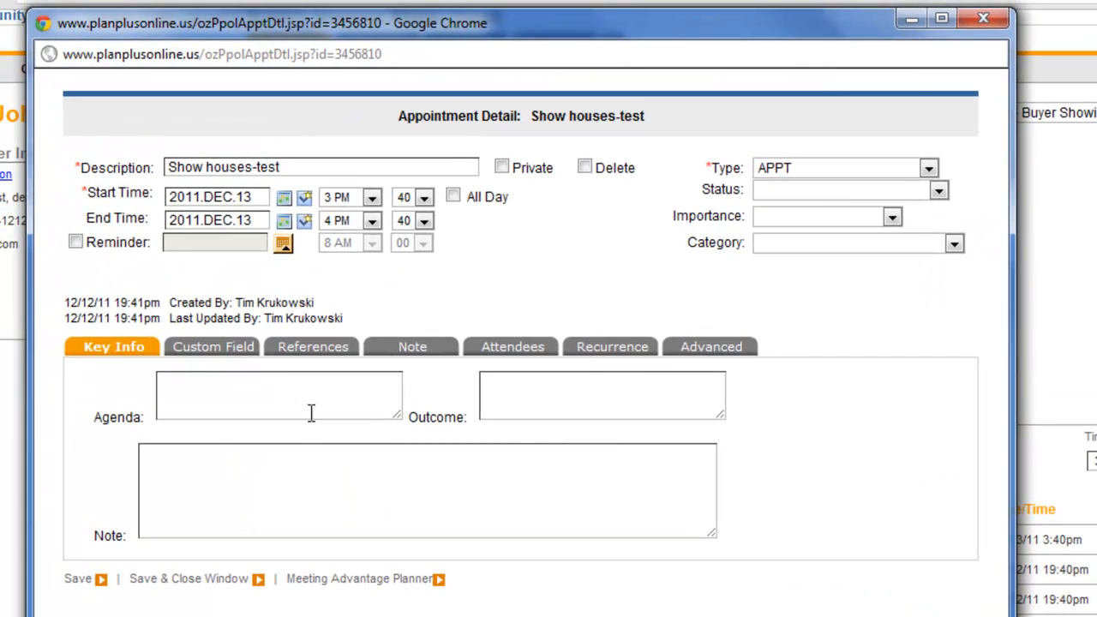
pyautogui.click(324, 351)
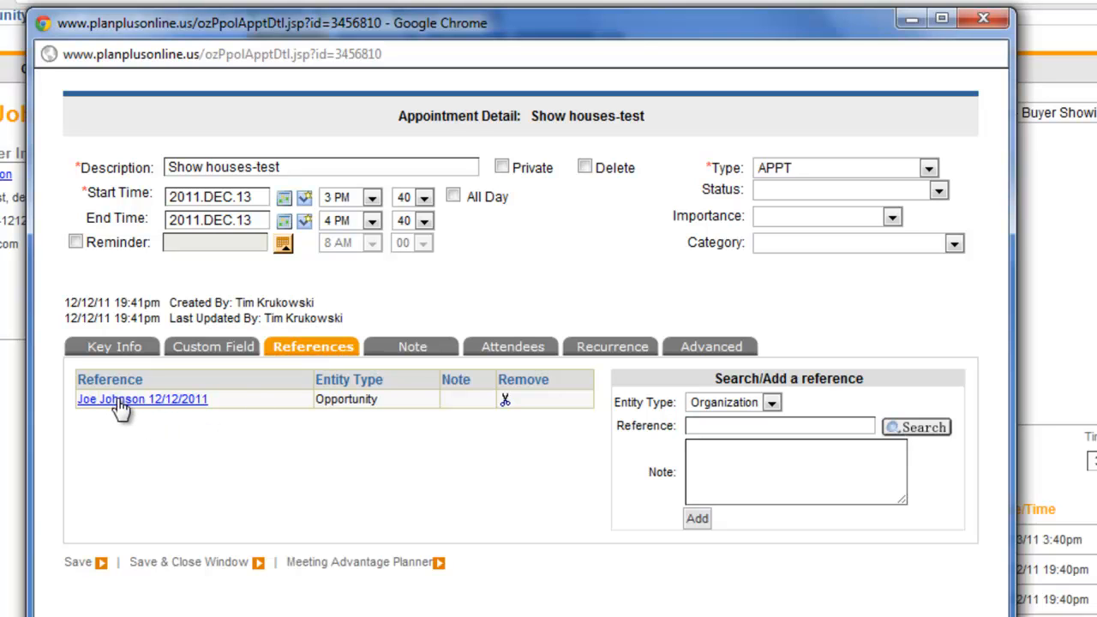
pyautogui.click(984, 17)
# Step: Find the Show houses-test appointment in the weekly calendar and open its linked opportunity
pyautogui.moveTo(524, 190)
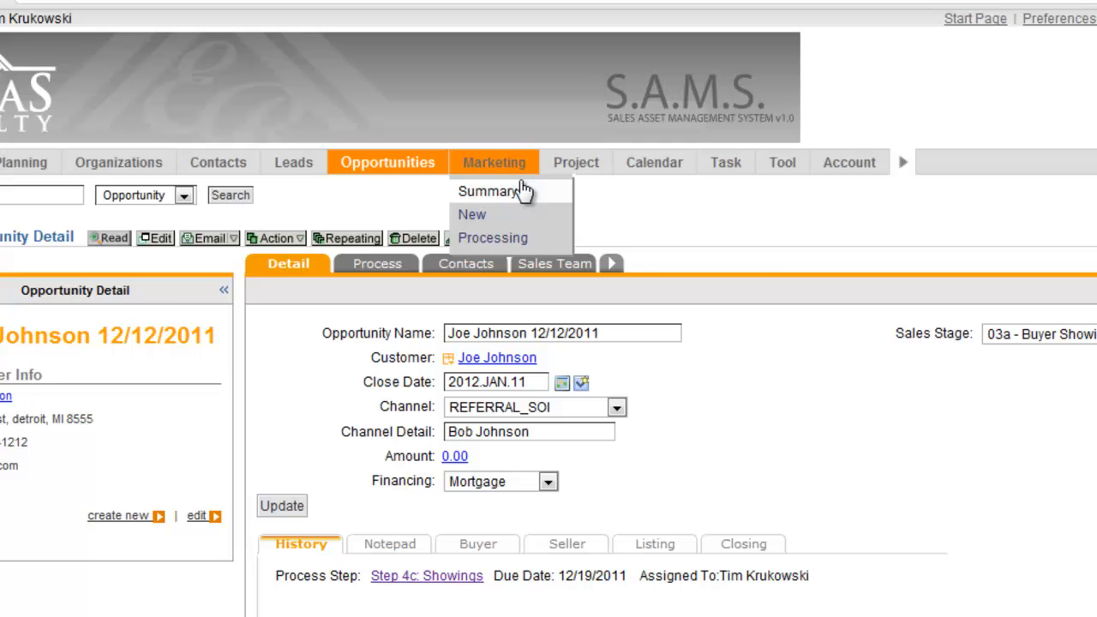
pyautogui.click(653, 167)
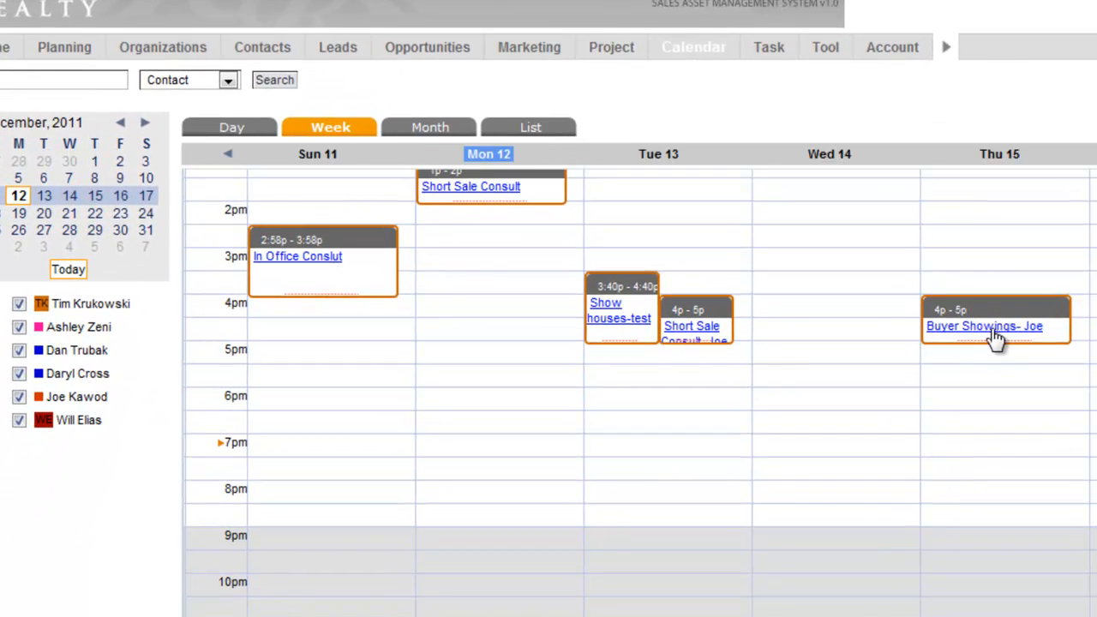
pyautogui.click(610, 312)
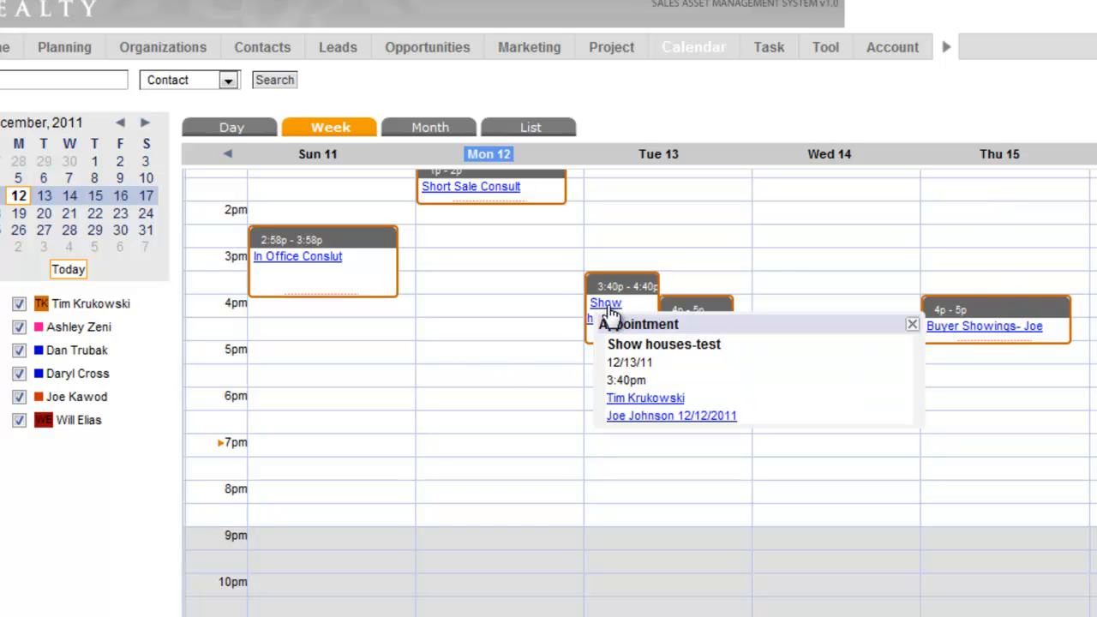
pyautogui.click(638, 417)
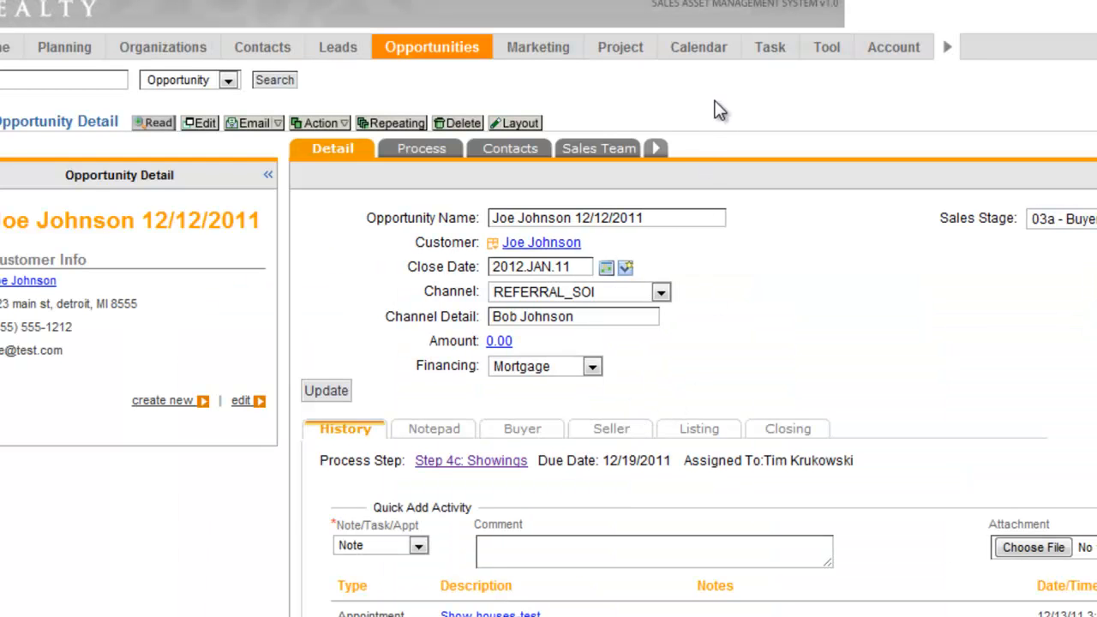
# Step: Return to the home page, open the last 12/12/2011 Determine Financing task in the daily list, and activate its comment field
pyautogui.click(3, 46)
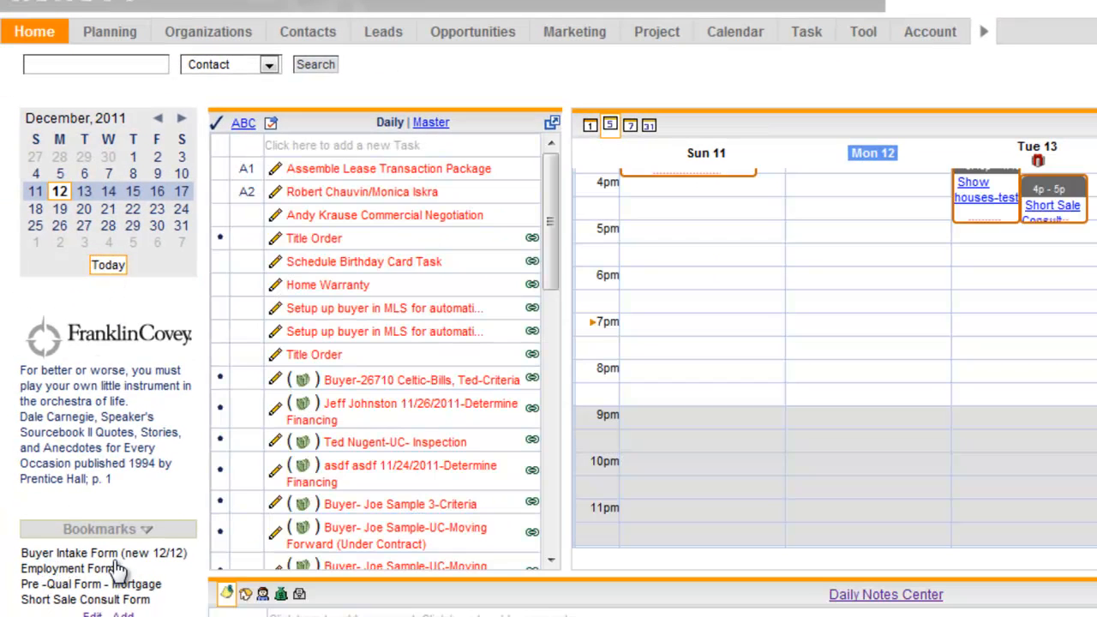
pyautogui.moveTo(553, 260); pyautogui.dragTo(543, 318)
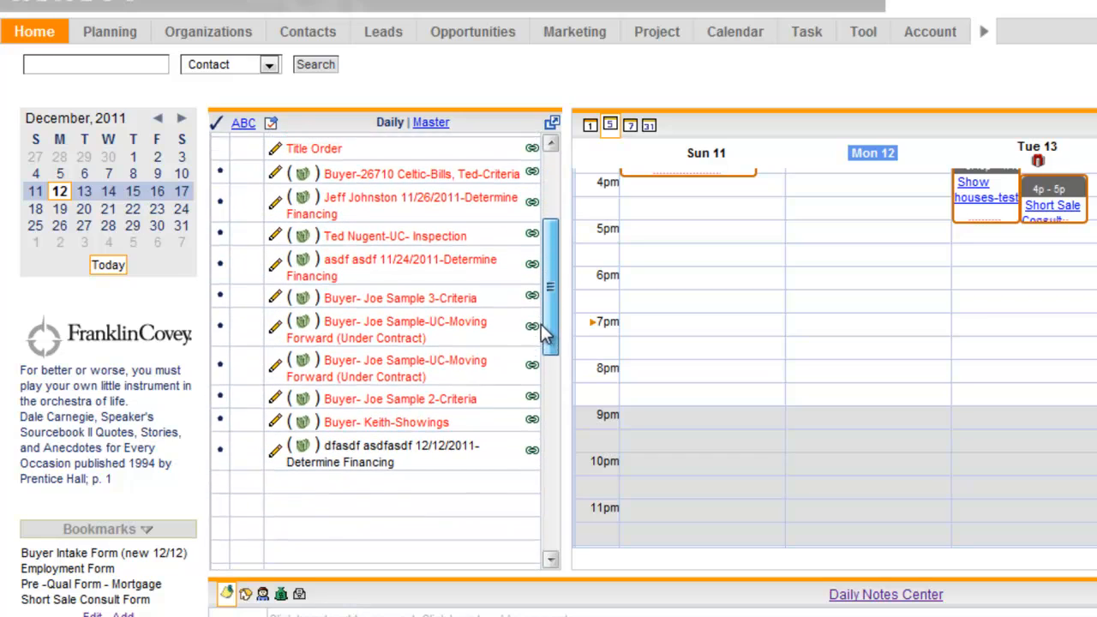
pyautogui.click(274, 455)
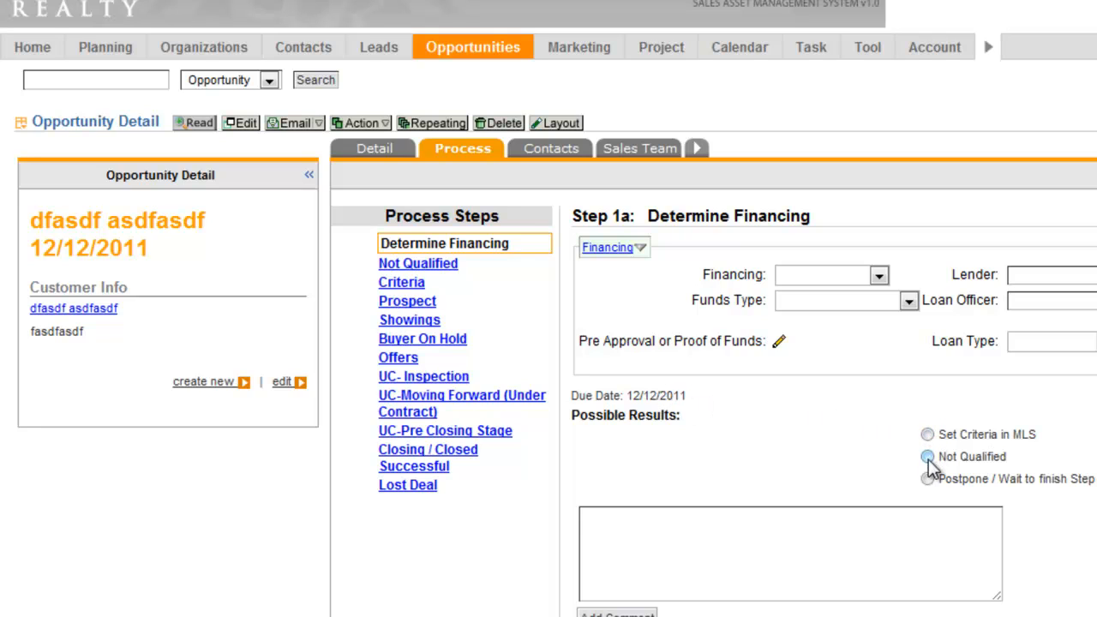
pyautogui.click(747, 538)
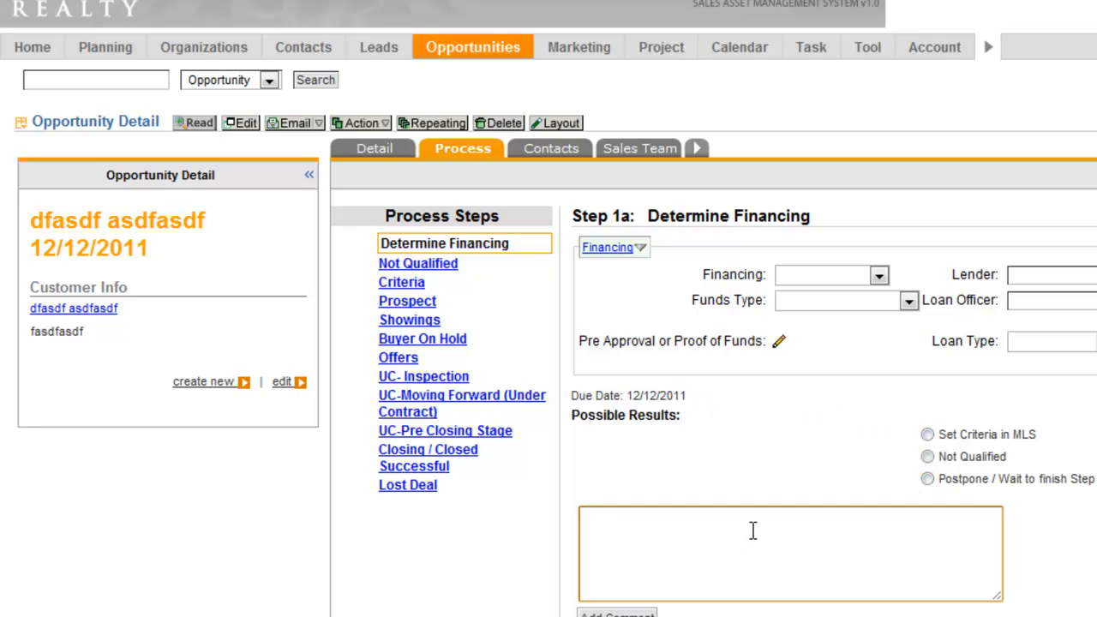